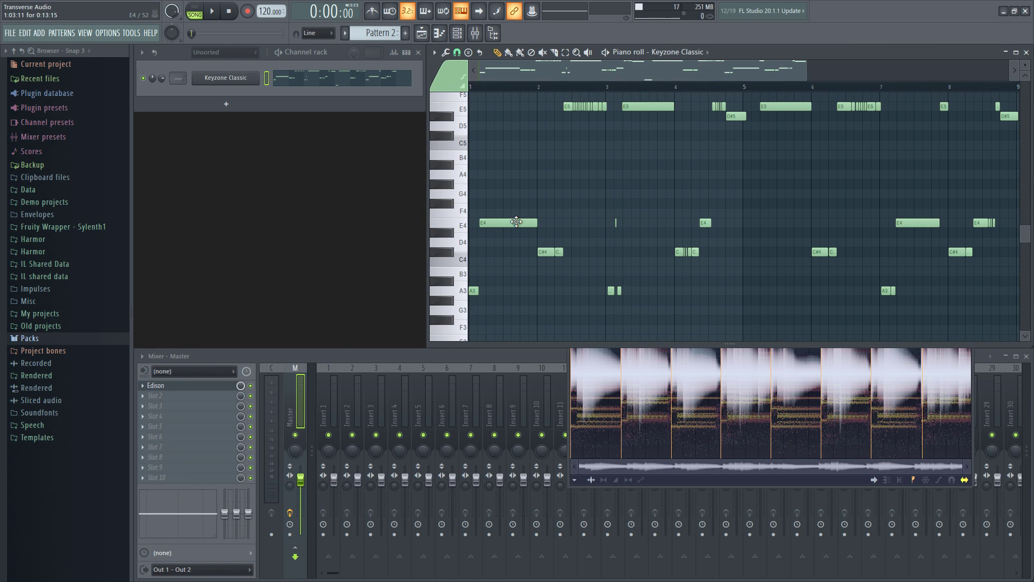
# Audition the first E4 note raised to F#4, then bring the Edison window forward
pyautogui.moveTo(515, 224)
pyautogui.mouseDown()
pyautogui.moveTo(516, 180)
pyautogui.moveTo(515, 251)
pyautogui.moveTo(516, 223)
pyautogui.mouseUp()
pyautogui.click(713, 479)
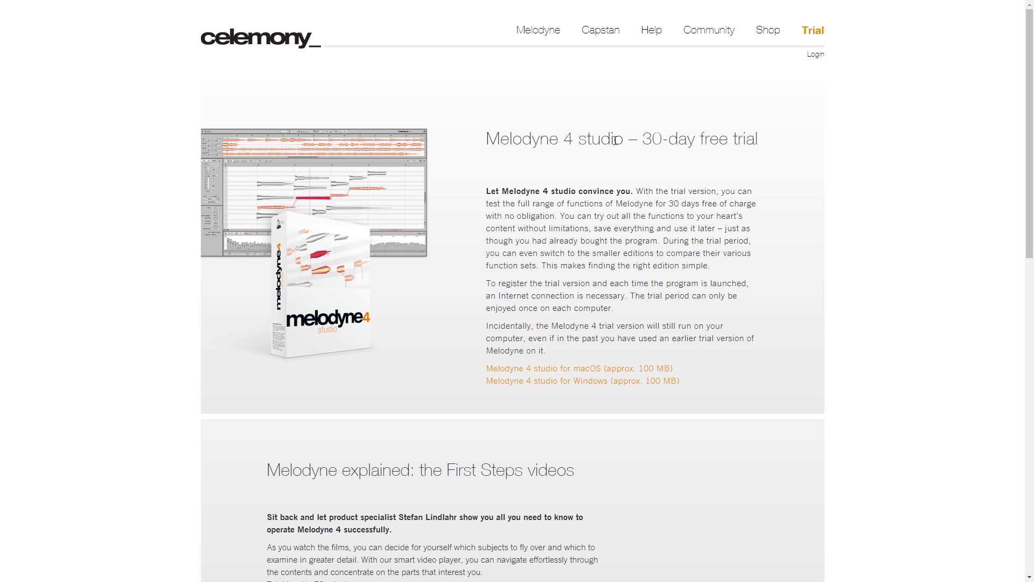
# Follow the 'Melodyne 4 studio for Windows' trial download link
pyautogui.click(586, 381)
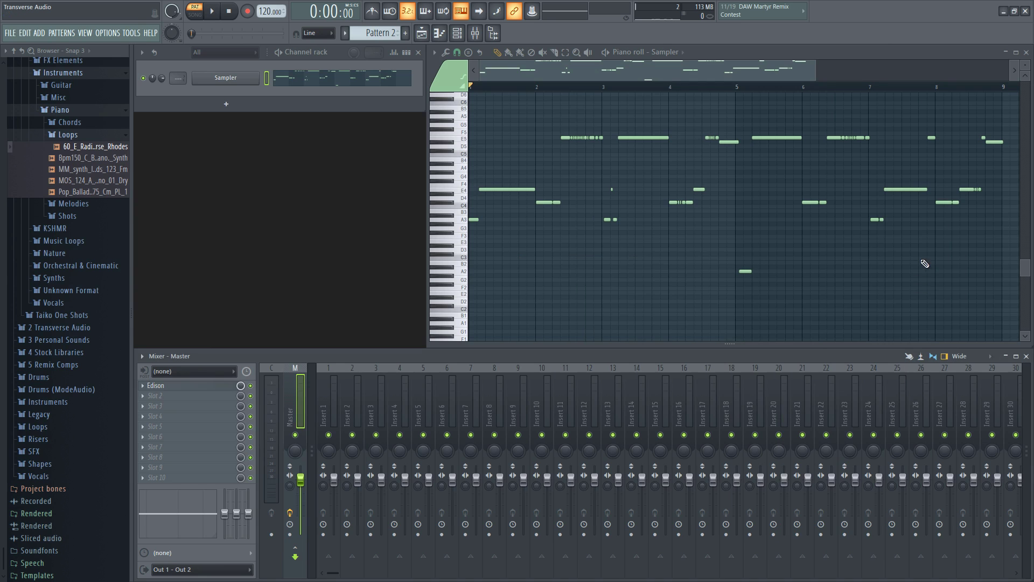
# Switch the piano roll from Pattern 2 to Pattern 1
pyautogui.scroll(2, 1026, 256)
pyautogui.moveTo(1027, 256)
pyautogui.mouseDown()
pyautogui.moveTo(1027, 234)
pyautogui.moveTo(1026, 258)
pyautogui.mouseUp()
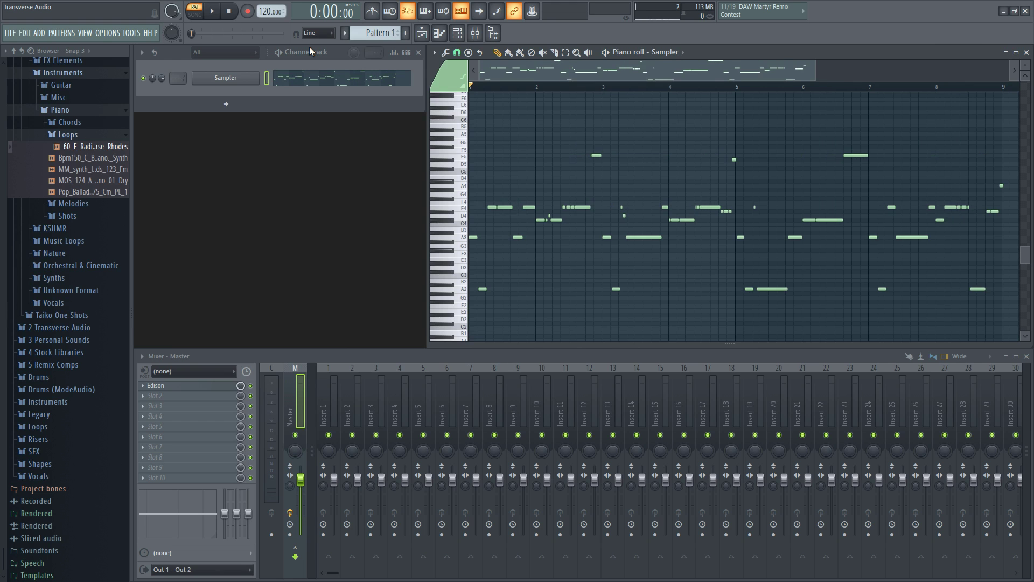
pyautogui.press('KP_Subtract')
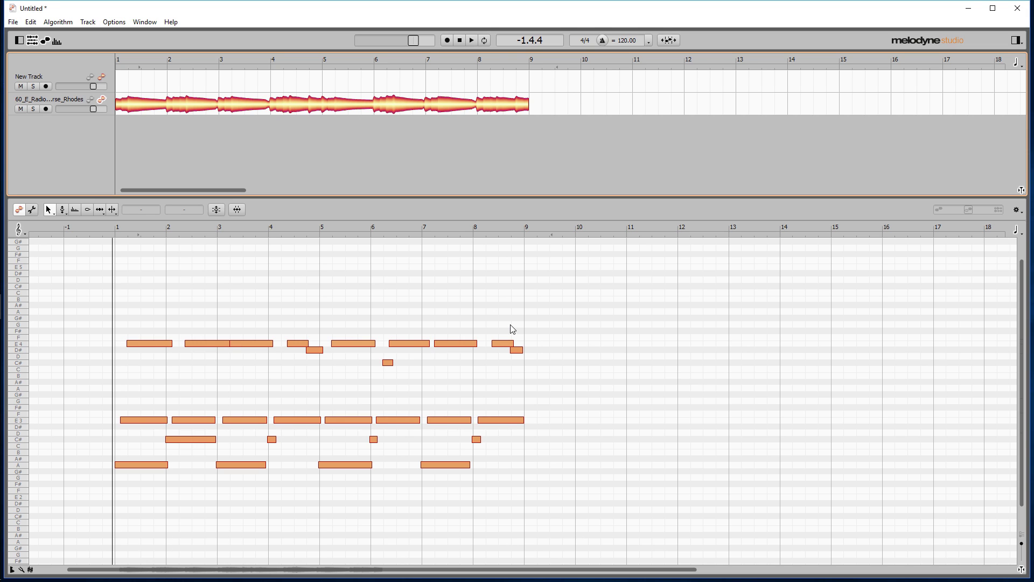
# Play back the detected Rhodes loop notes in Melodyne
pyautogui.press('space')
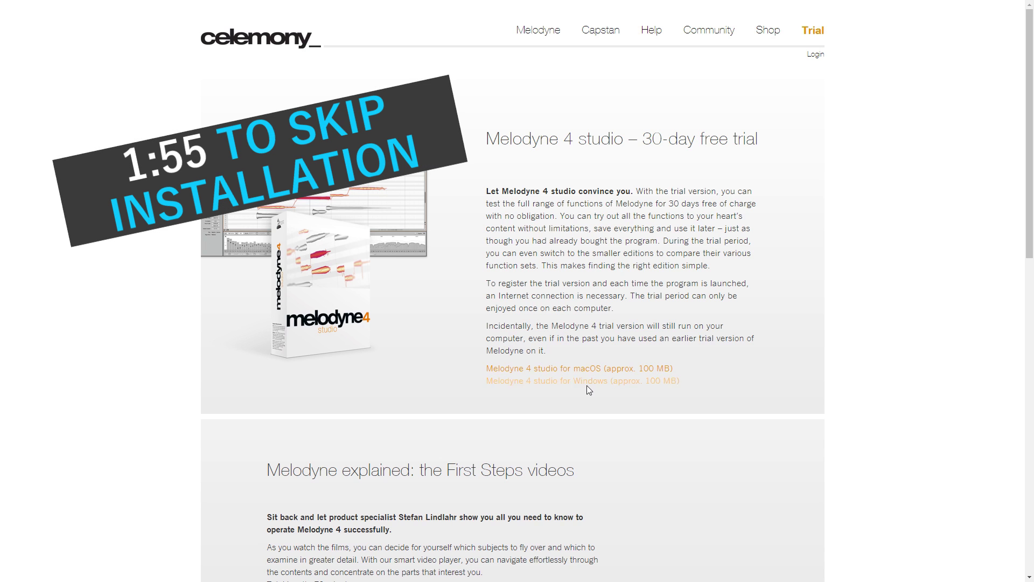
# Download the Melodyne 4 Windows trial and run its setup.exe installer
pyautogui.click(586, 384)
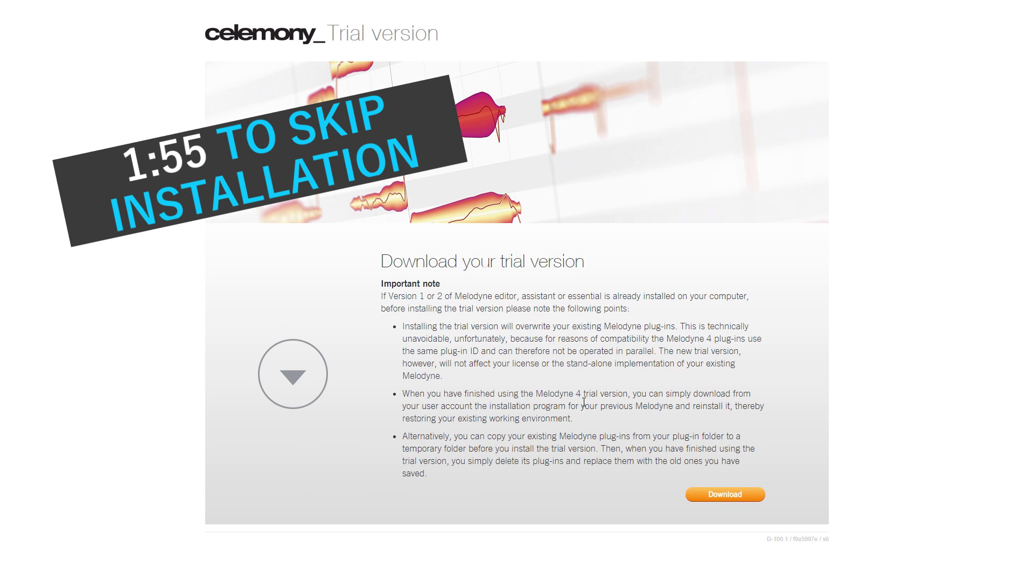
pyautogui.click(729, 496)
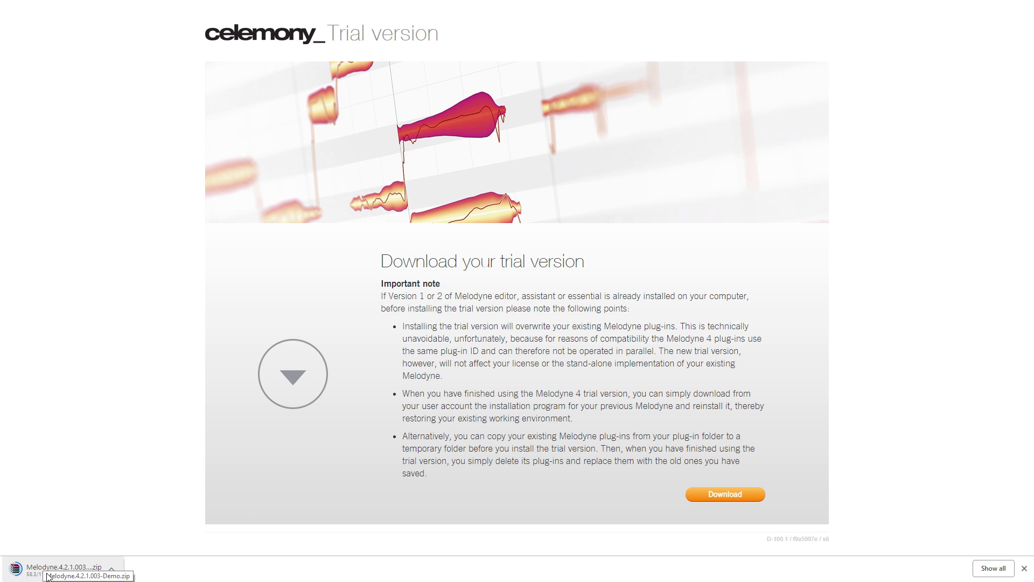
pyautogui.doubleClick(552, 314)
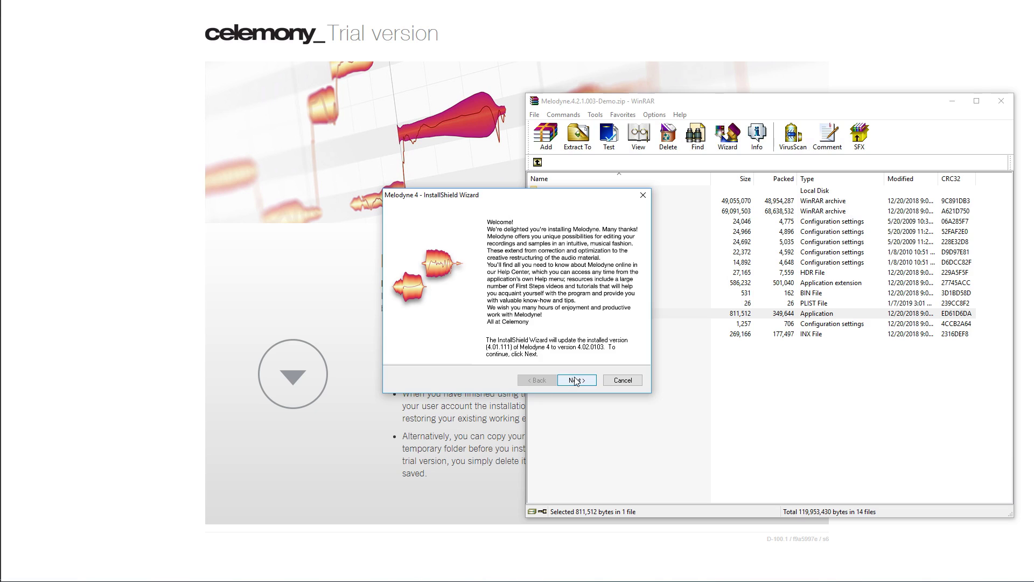
pyautogui.click(581, 380)
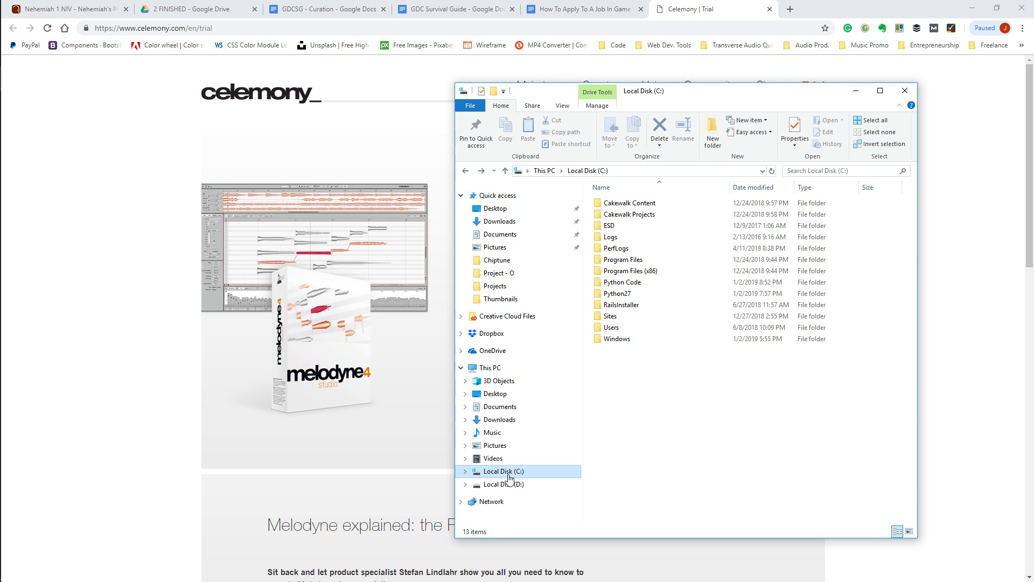
# Launch Melodyne from Program Files (x86) > Celemony > Melodyne 4
pyautogui.doubleClick(614, 272)
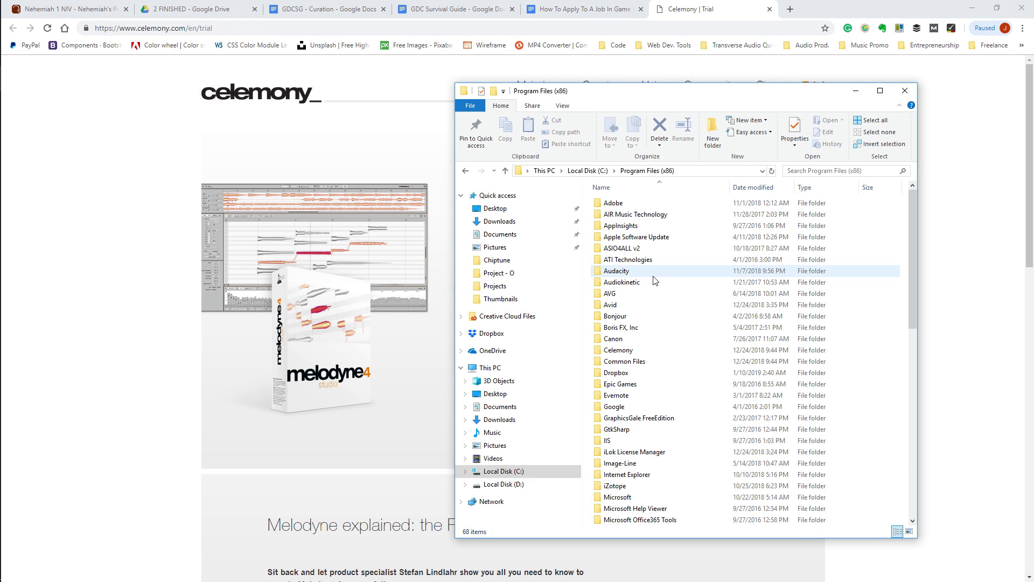
pyautogui.doubleClick(618, 351)
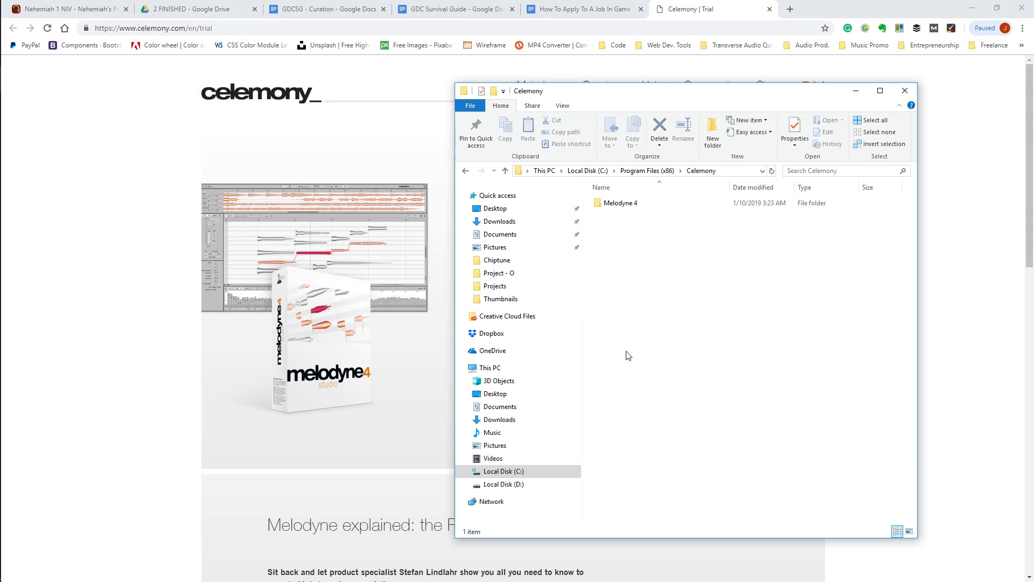
pyautogui.doubleClick(618, 203)
pyautogui.doubleClick(618, 237)
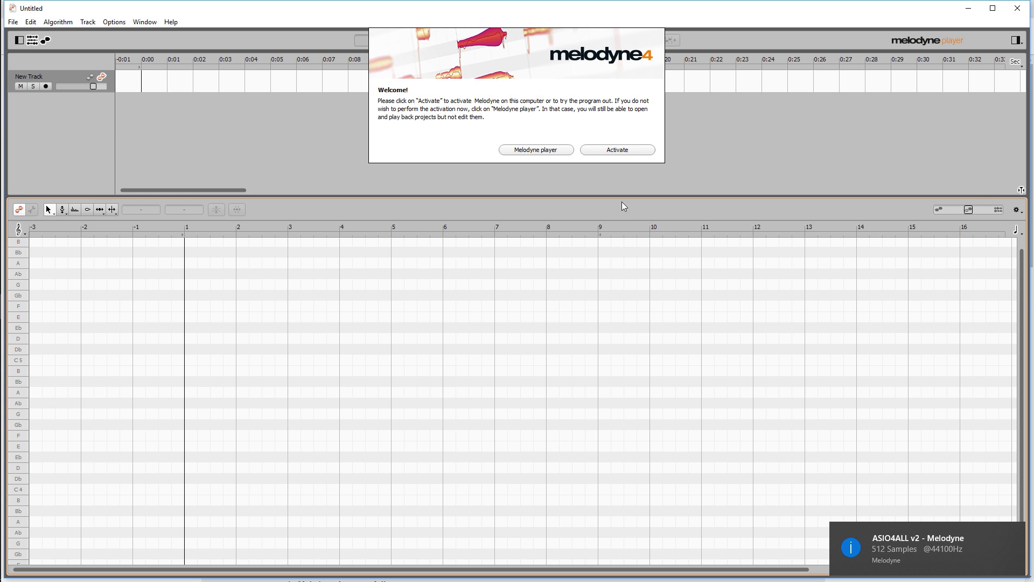
# Activate Melodyne by switching to the 30-day studio trial mode
pyautogui.click(621, 155)
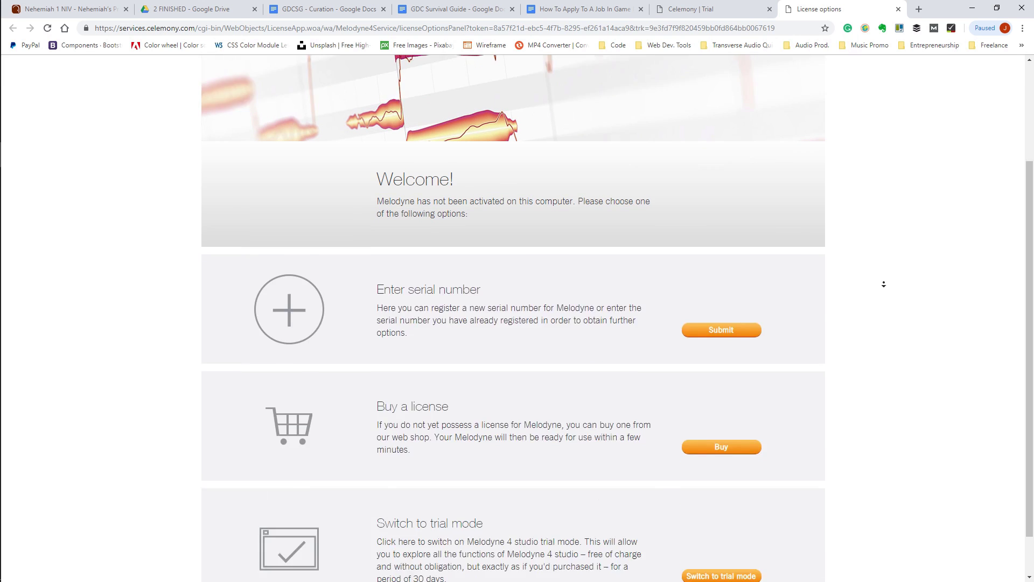
pyautogui.scroll(-1, 761, 367)
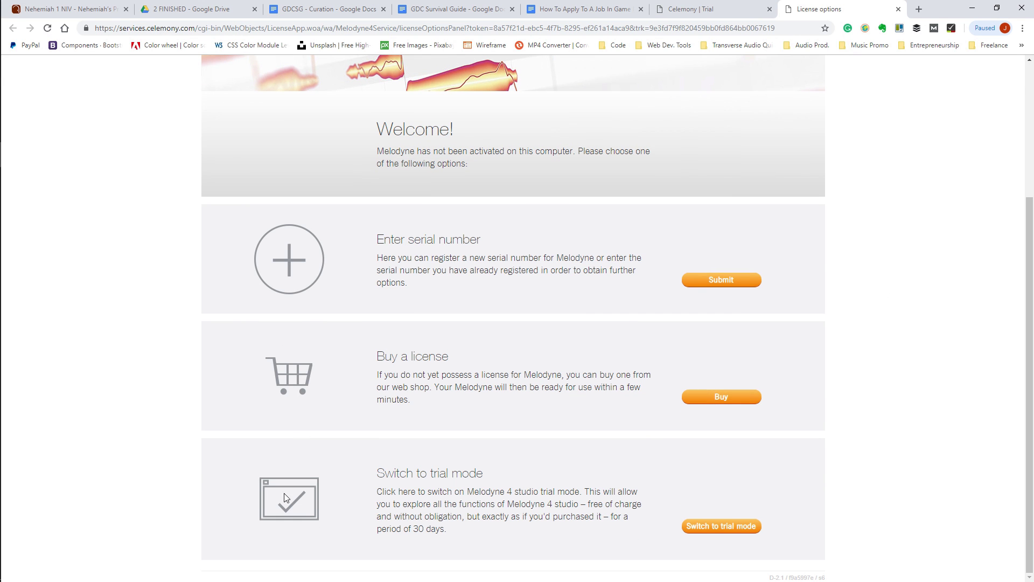
pyautogui.click(722, 525)
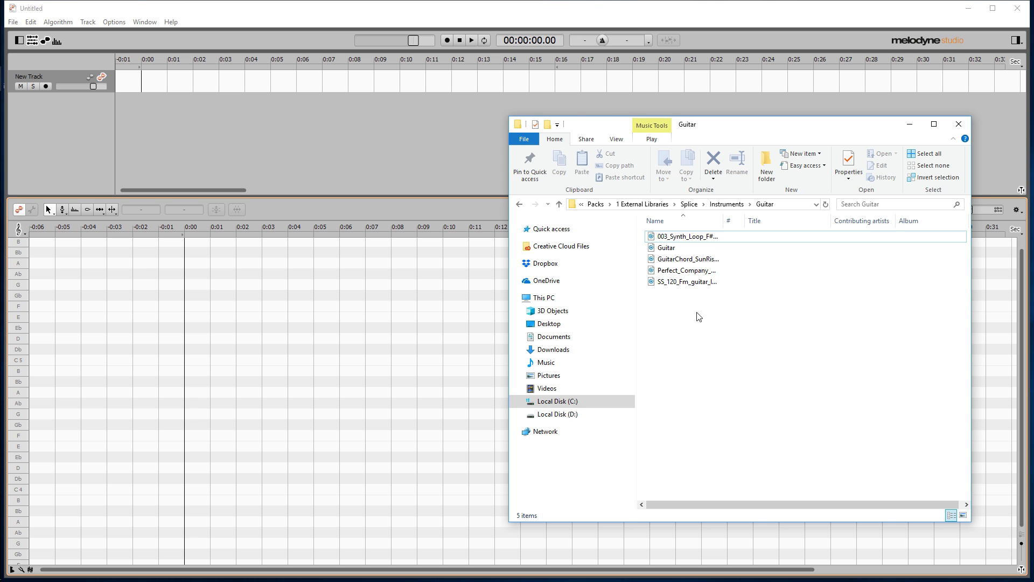
# Import 003_Synth_Loop_F#_124 as a track and redetect its notes with Polyphonic Decay
pyautogui.moveTo(685, 236); pyautogui.dragTo(153, 102)
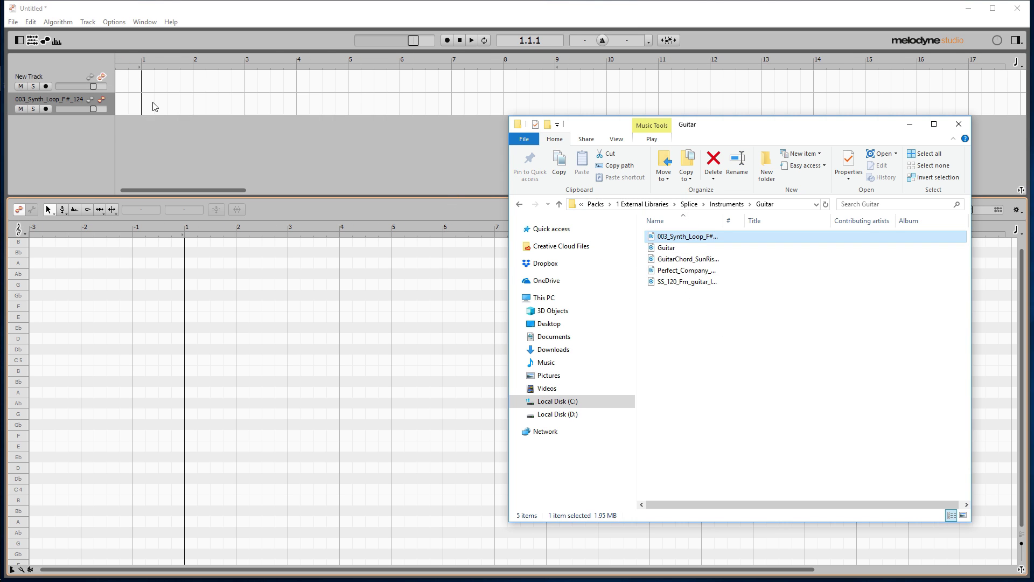
pyautogui.click(957, 124)
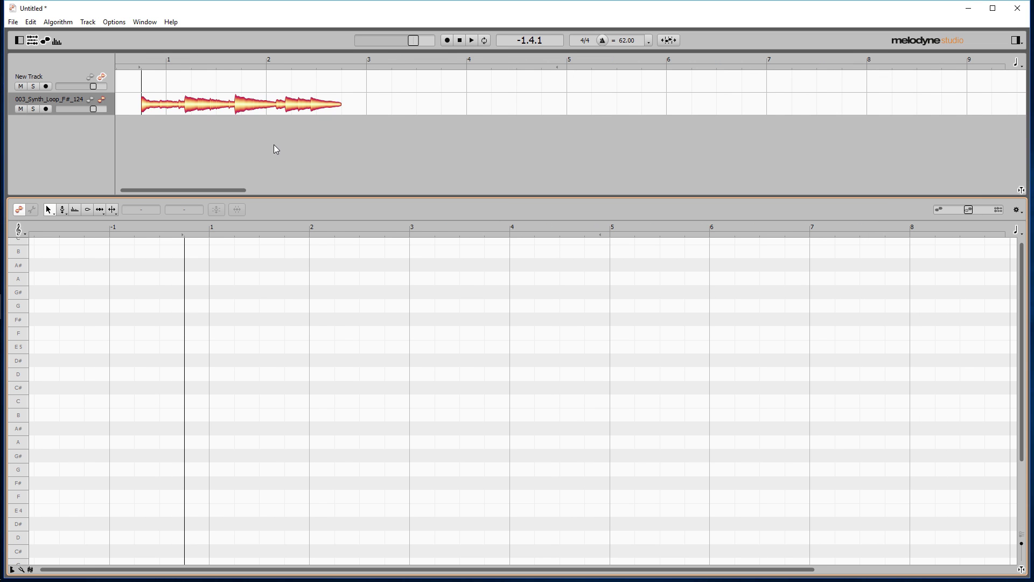
pyautogui.click(162, 103)
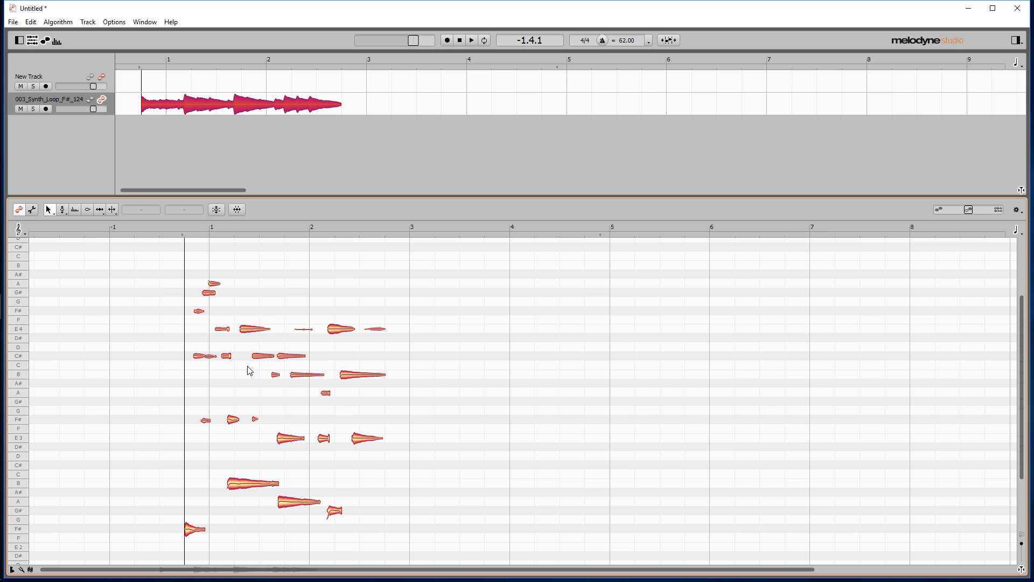
pyautogui.click(57, 22)
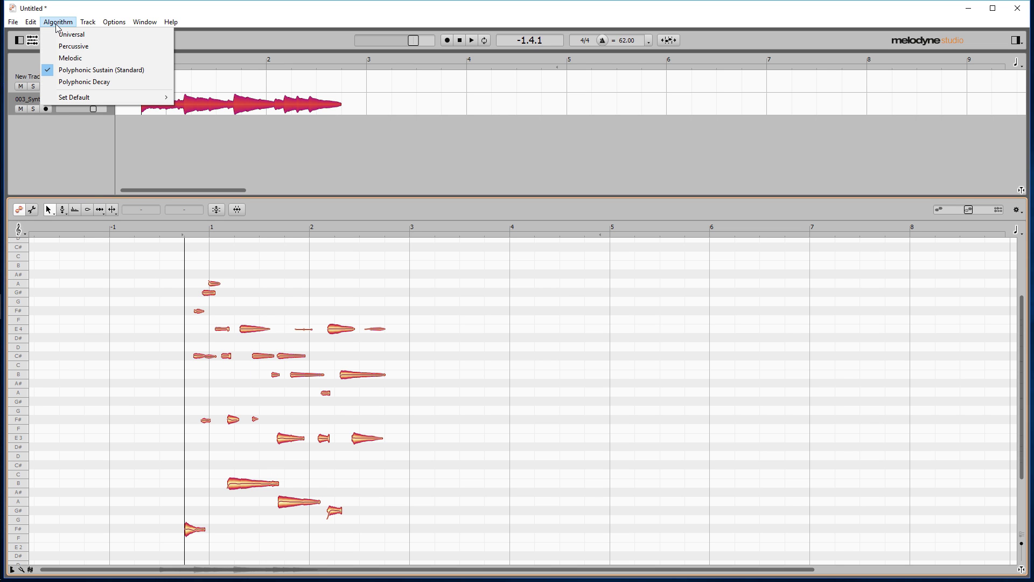
pyautogui.click(99, 72)
pyautogui.click(502, 310)
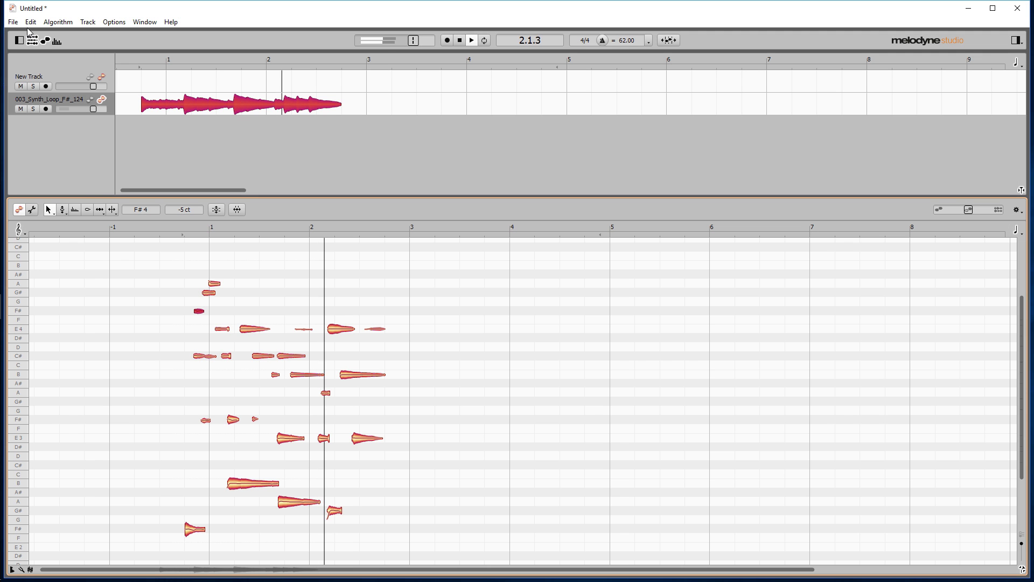
# Export the notes as MIDI with Individual Range for Each Track, then close Export
pyautogui.click(13, 21)
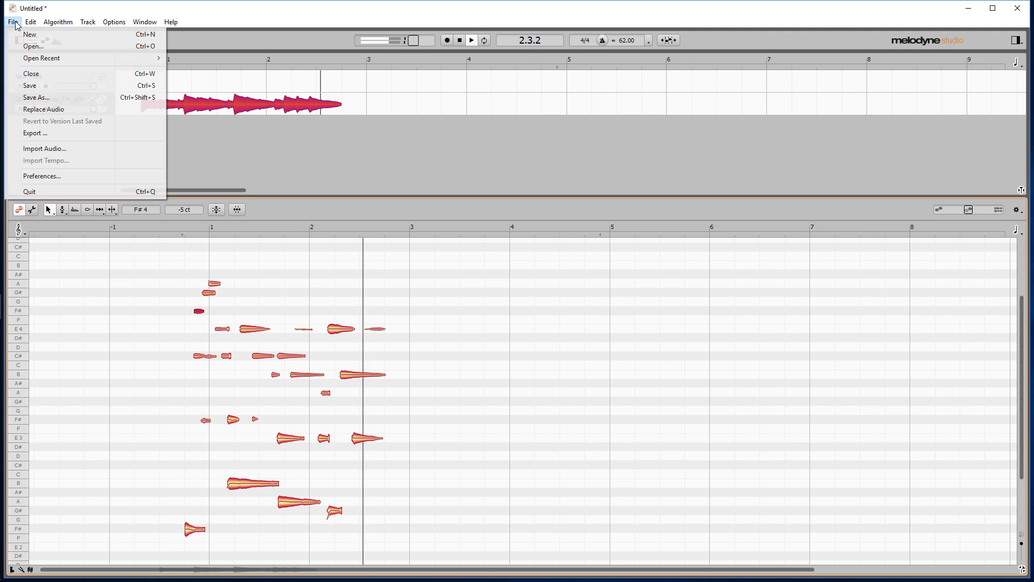
pyautogui.click(41, 133)
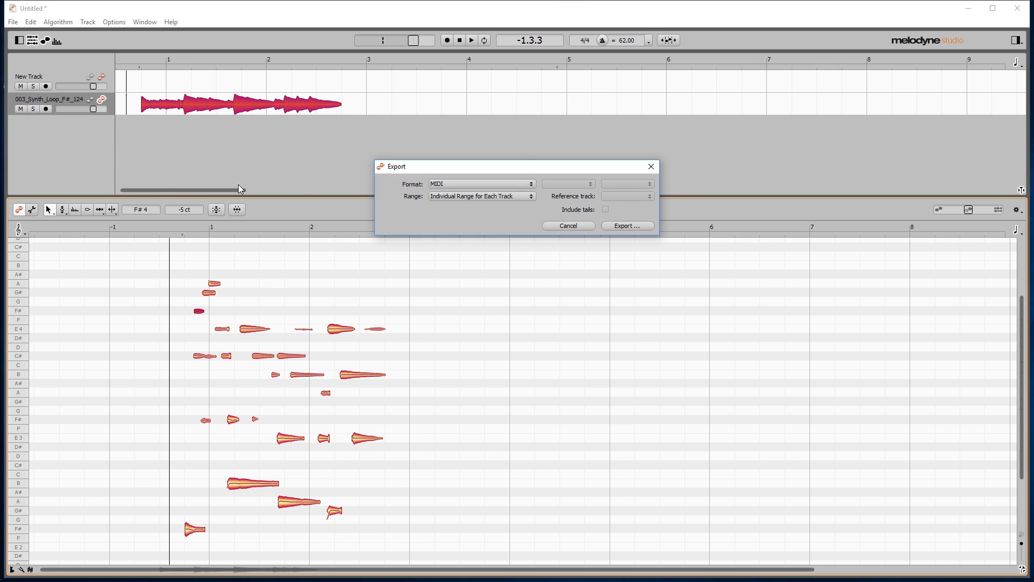
pyautogui.click(483, 185)
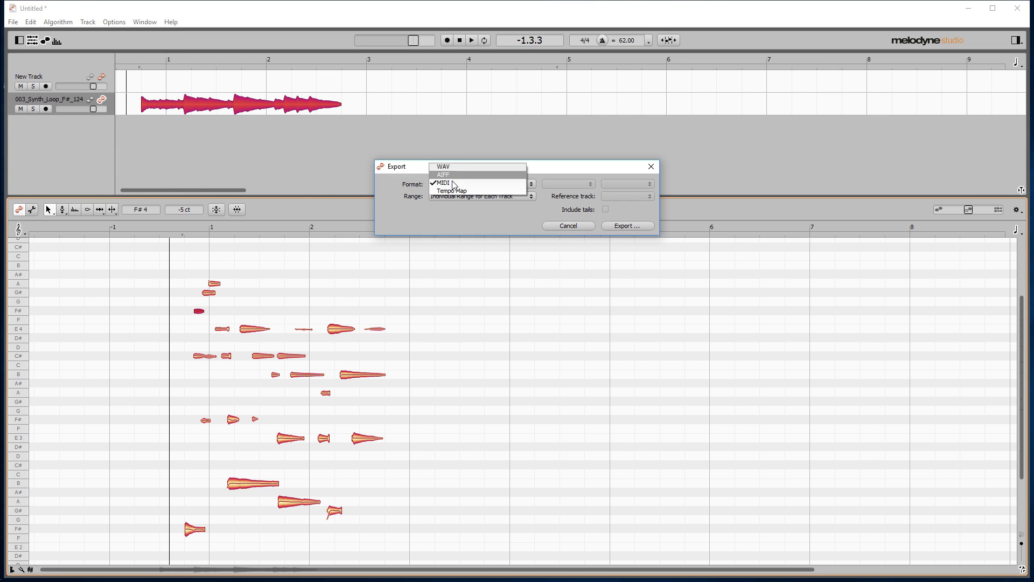
pyautogui.click(455, 186)
pyautogui.click(451, 196)
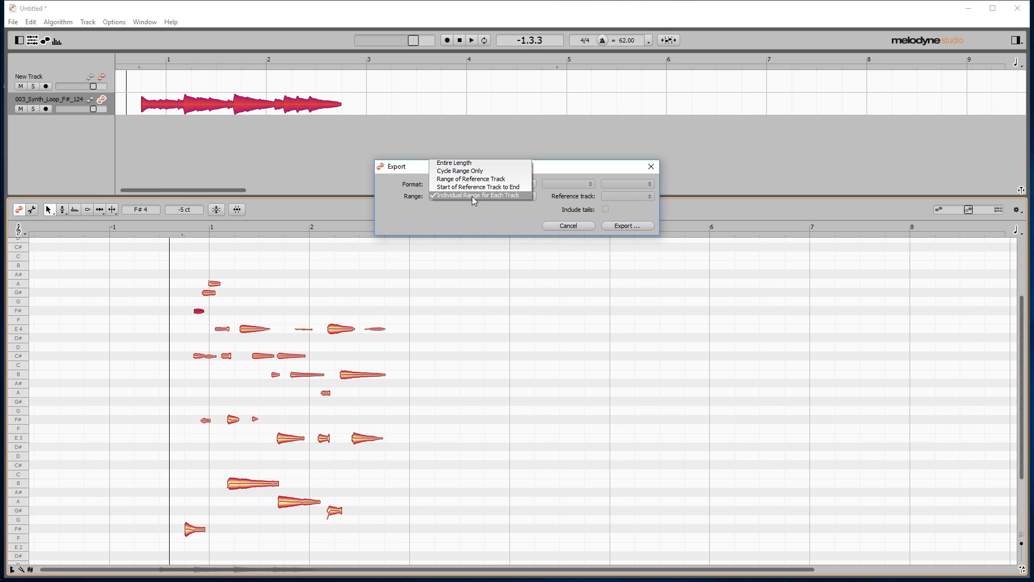
pyautogui.click(472, 196)
pyautogui.click(629, 226)
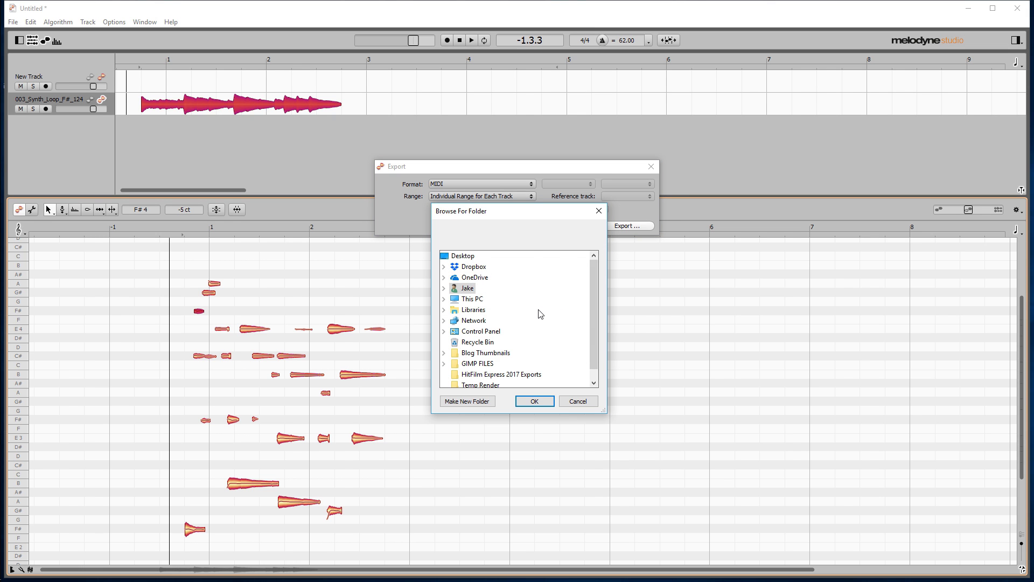
pyautogui.click(599, 211)
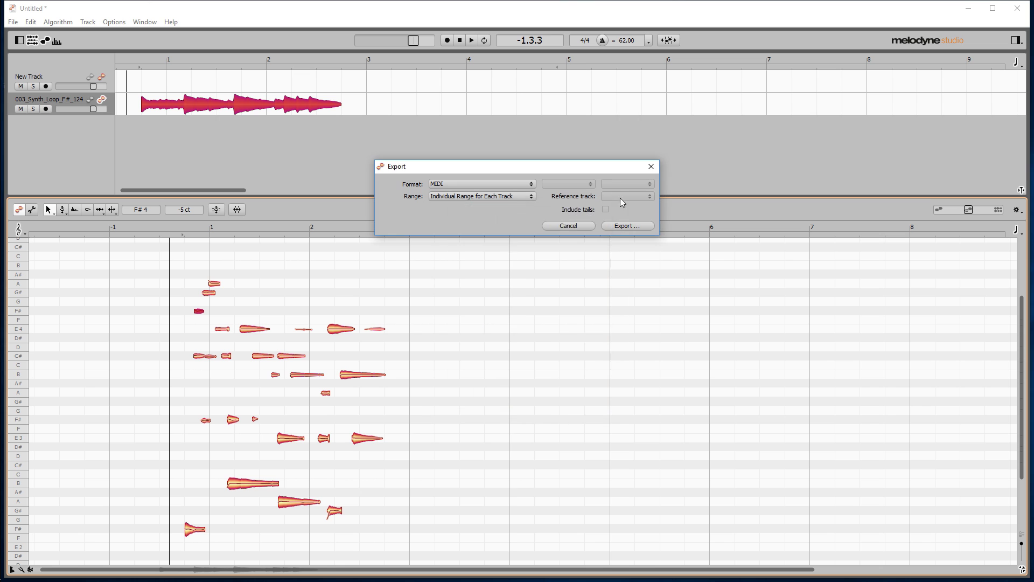
pyautogui.click(651, 167)
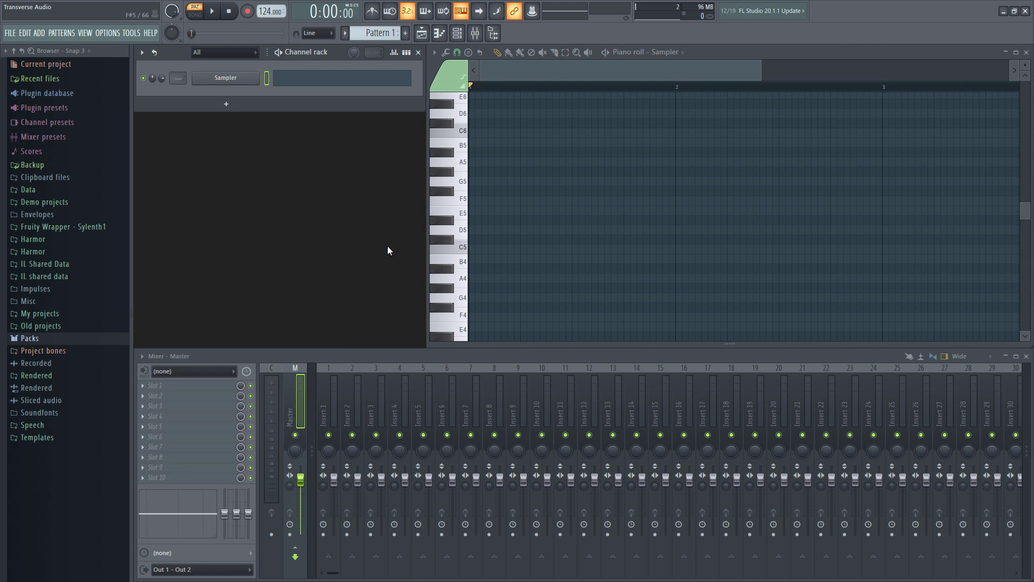
pyautogui.click(493, 231)
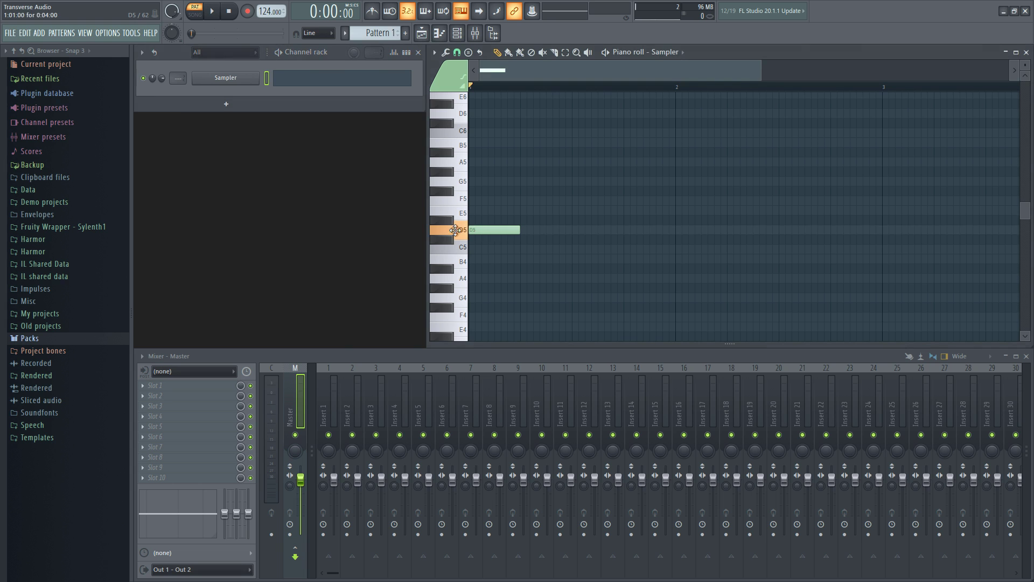
pyautogui.click(538, 211)
pyautogui.click(582, 250)
pyautogui.click(629, 230)
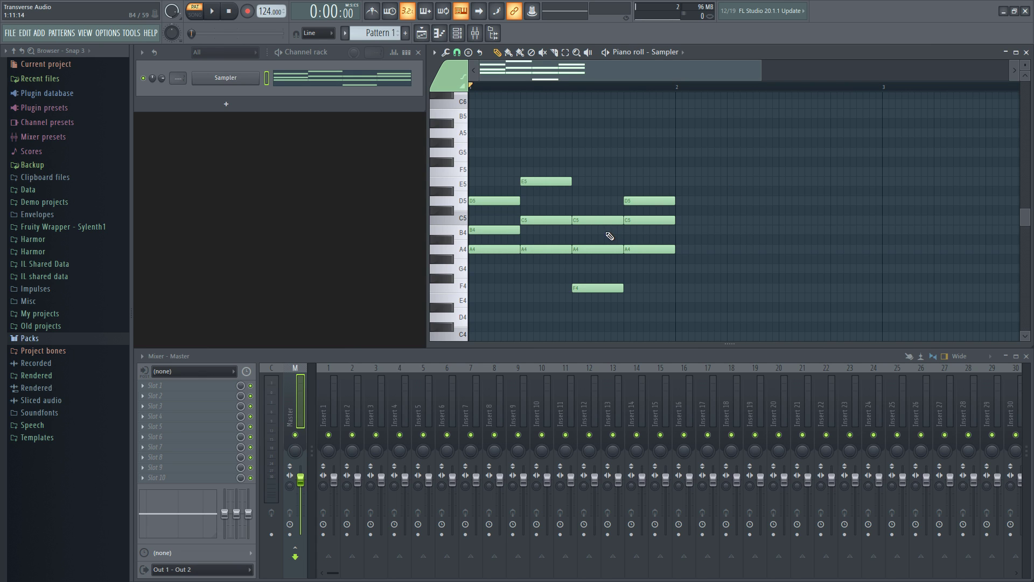
pyautogui.rightClick(493, 230)
pyautogui.rightClick(492, 201)
pyautogui.rightClick(544, 181)
pyautogui.rightClick(546, 249)
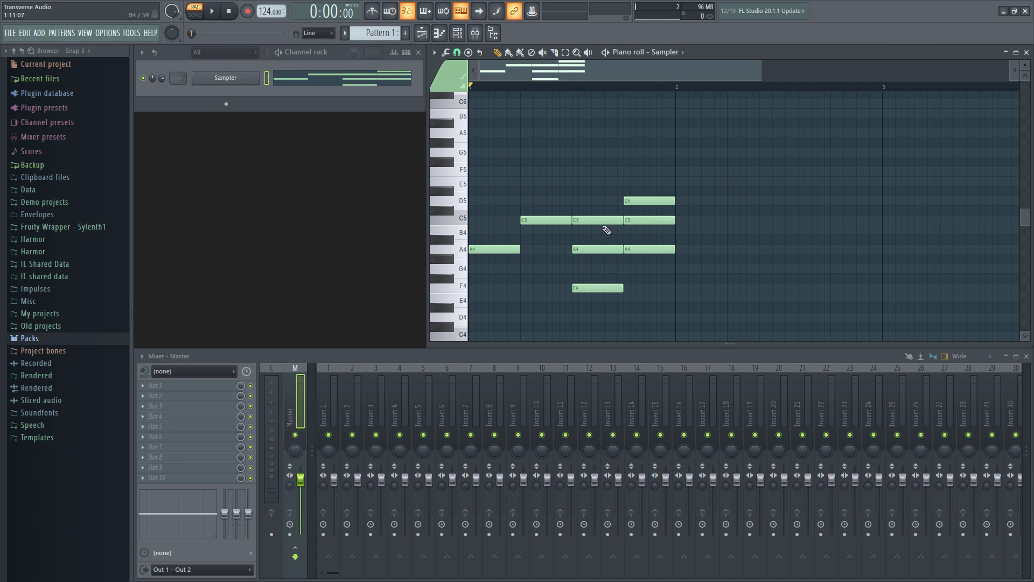
pyautogui.rightClick(603, 221)
pyautogui.rightClick(602, 288)
pyautogui.rightClick(653, 249)
pyautogui.rightClick(659, 220)
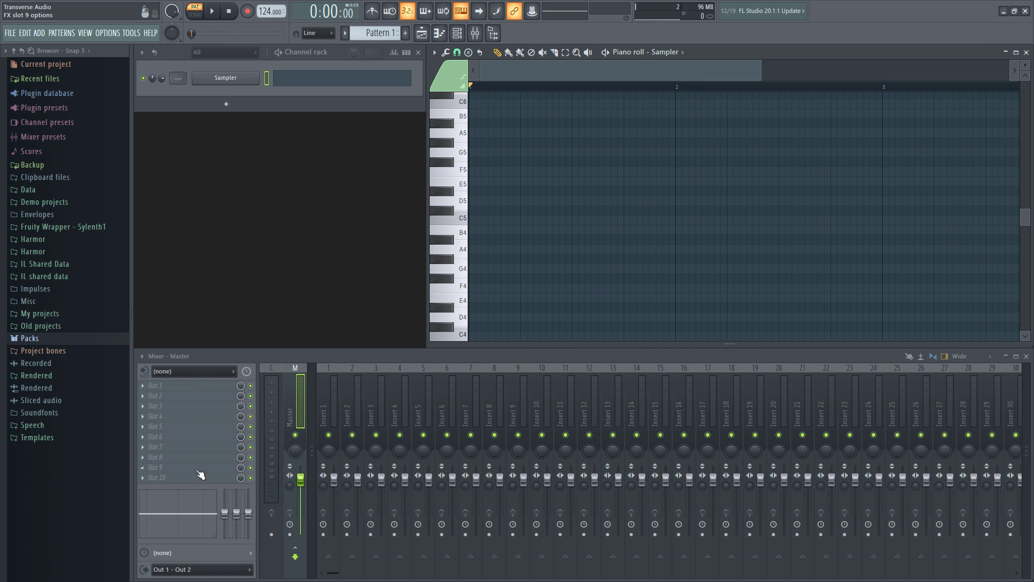
# Add Edison to the Master track and load the 60_E_Radio_Track_Verse_Rhodes loop into it
pyautogui.click(495, 410)
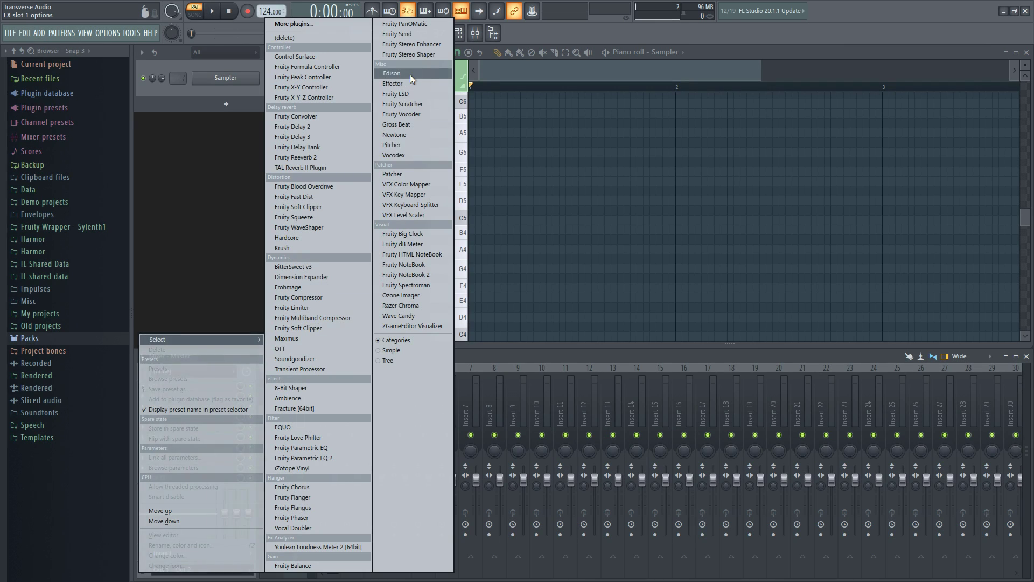
pyautogui.click(410, 76)
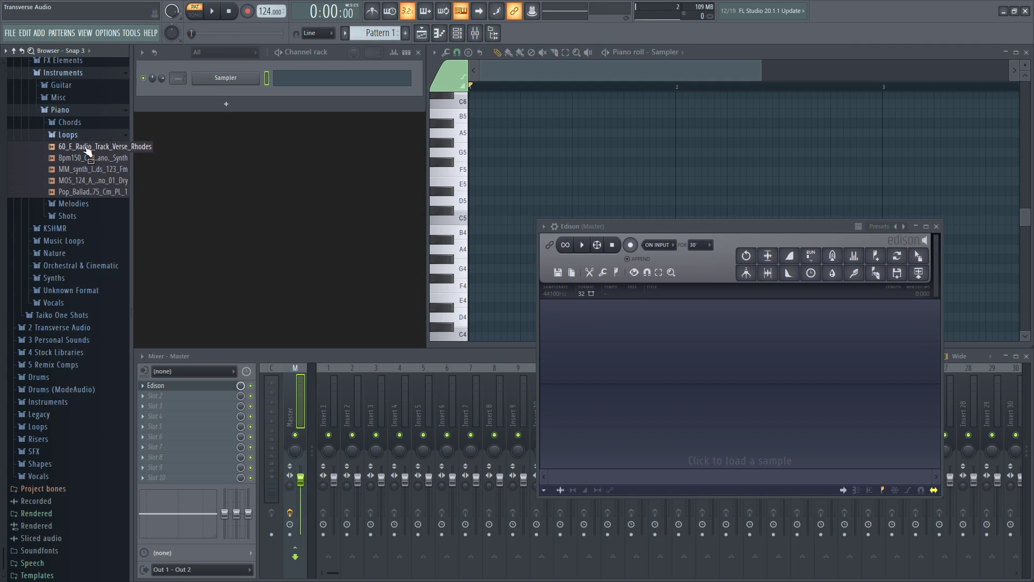
pyautogui.moveTo(88, 153); pyautogui.dragTo(695, 370)
pyautogui.click(582, 245)
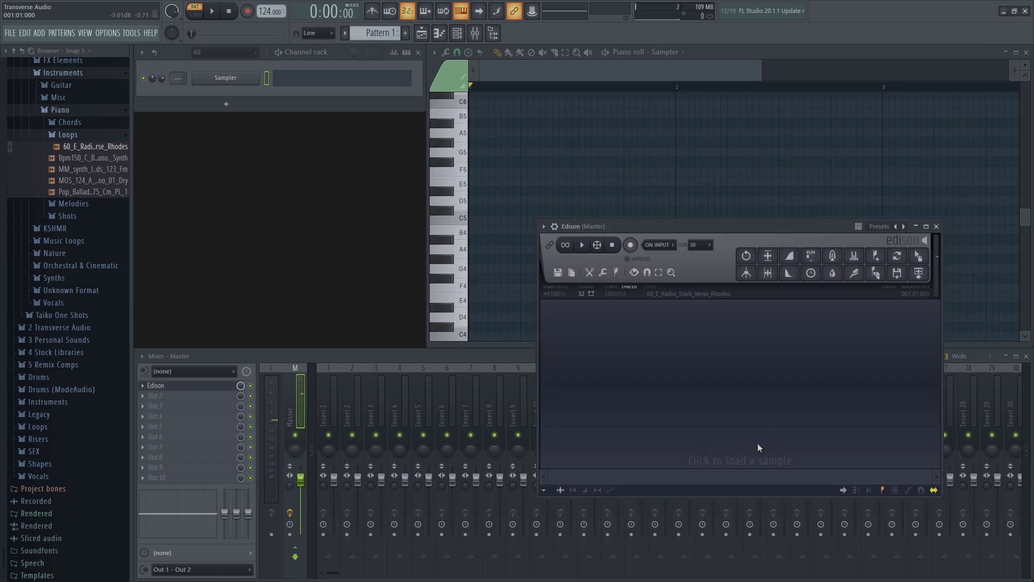
pyautogui.click(757, 444)
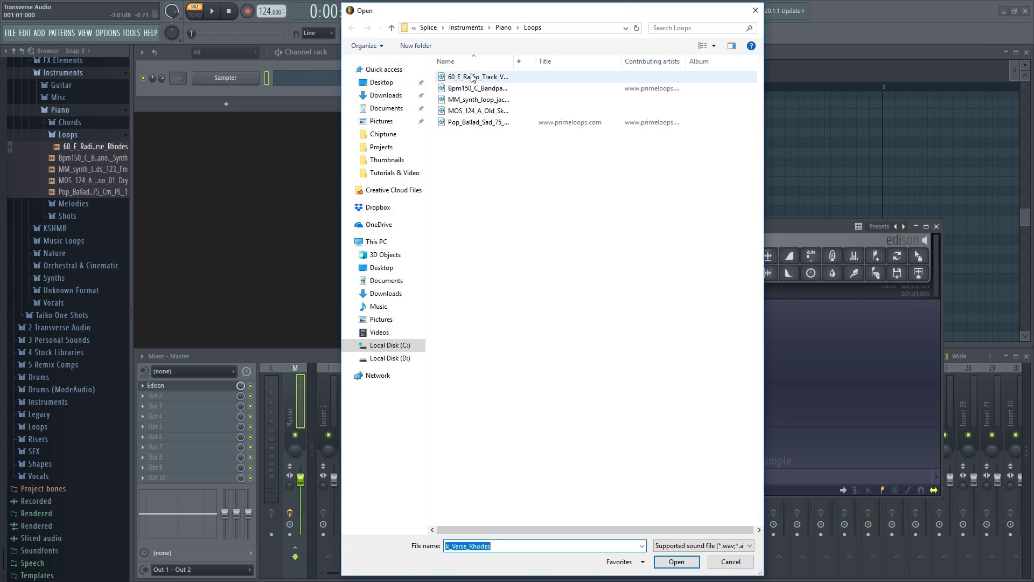
# Open 60_E_Radio_Track_Verse_Rhodes in Edison from the Open dialog
pyautogui.doubleClick(478, 77)
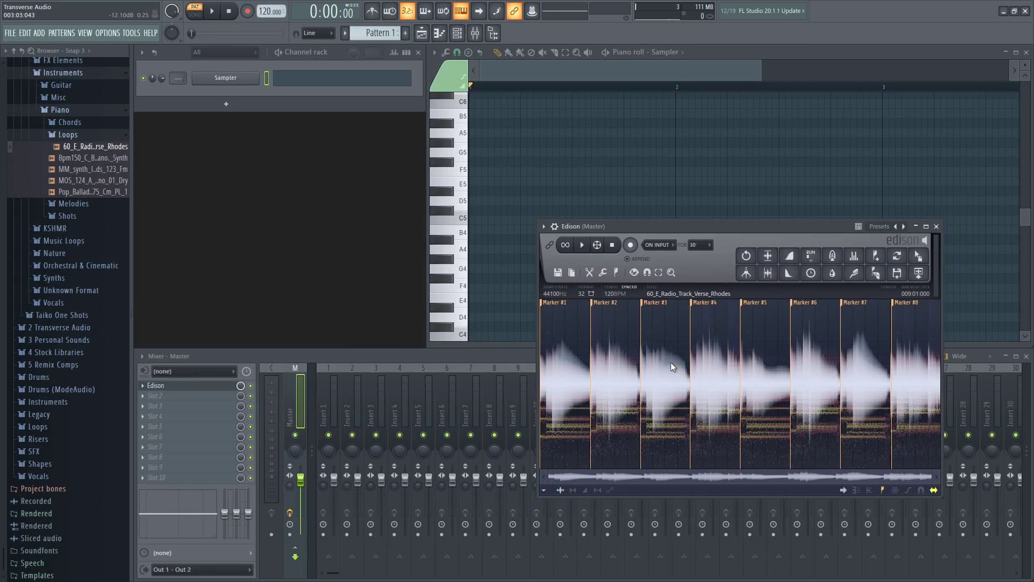
pyautogui.click(545, 491)
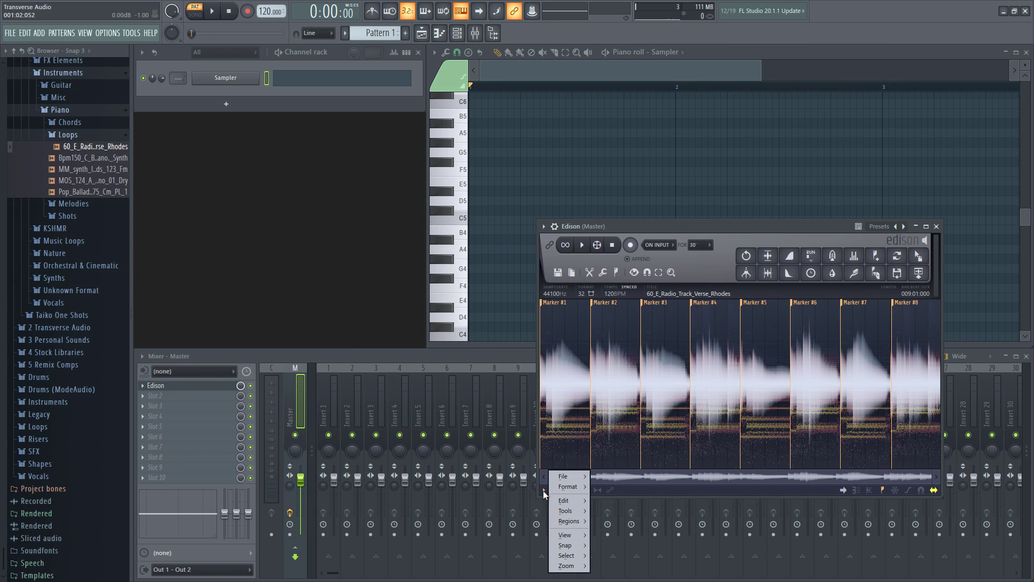
pyautogui.moveTo(568, 509)
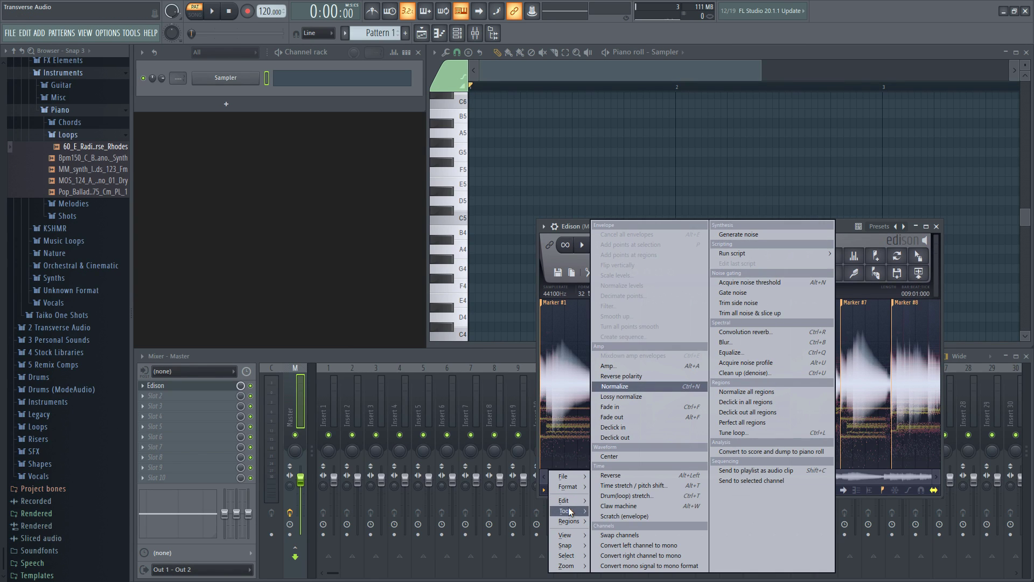
pyautogui.click(545, 302)
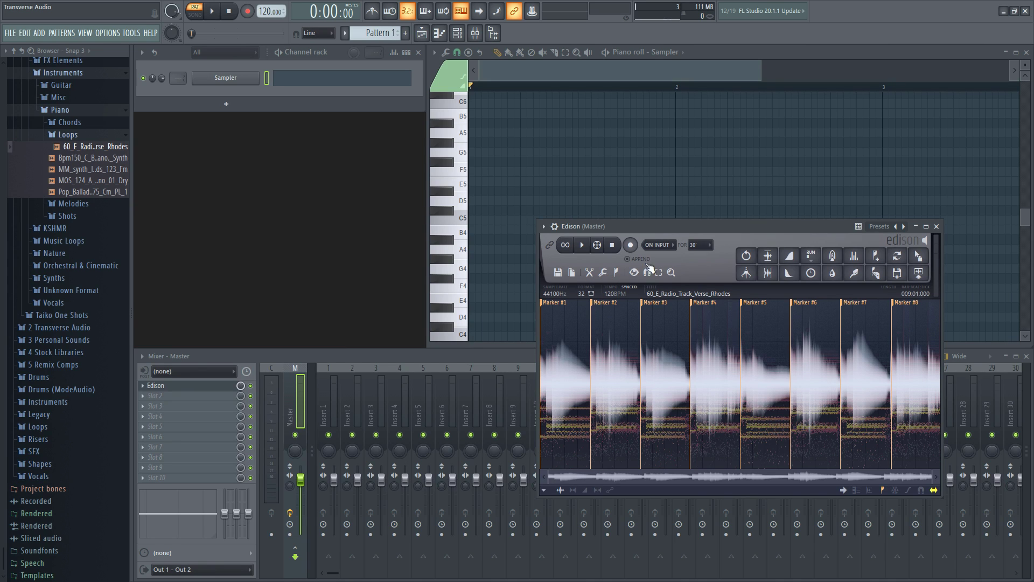
# Convert the loop to score into the piano roll and zoom out to bars 1–9
pyautogui.click(603, 272)
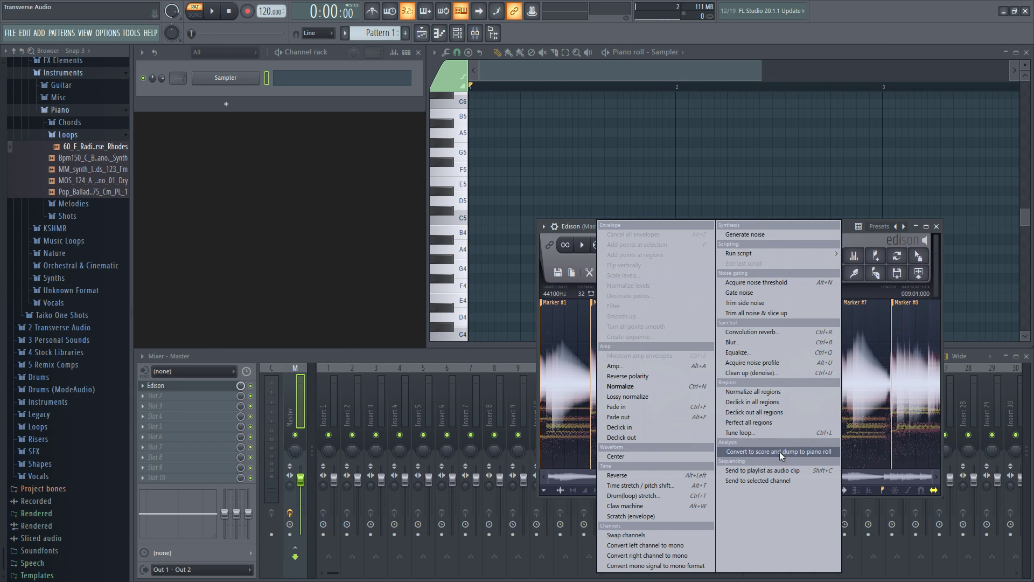
pyautogui.click(811, 453)
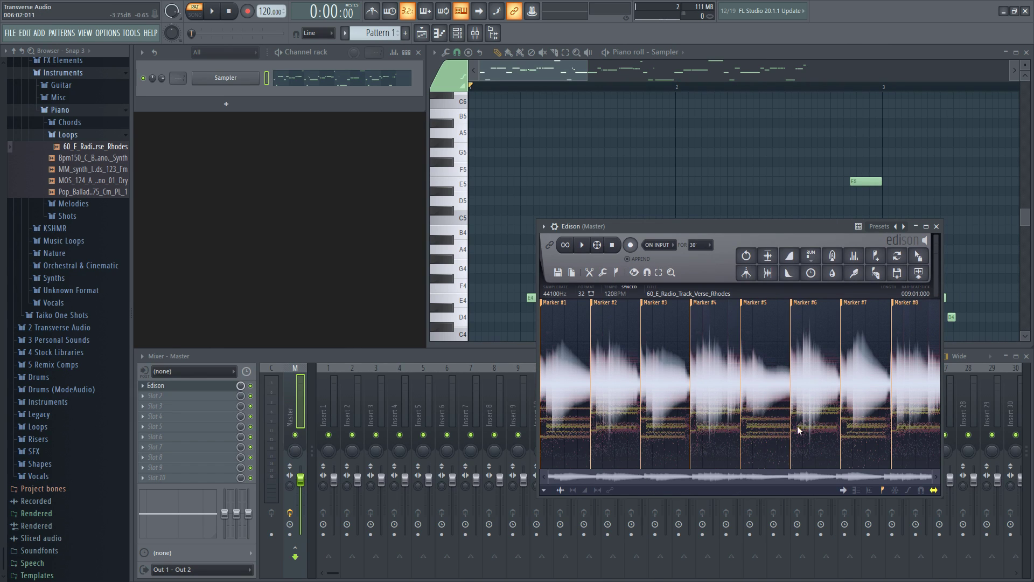
pyautogui.moveTo(591, 71); pyautogui.dragTo(816, 70)
pyautogui.scroll(-4, 868, 131)
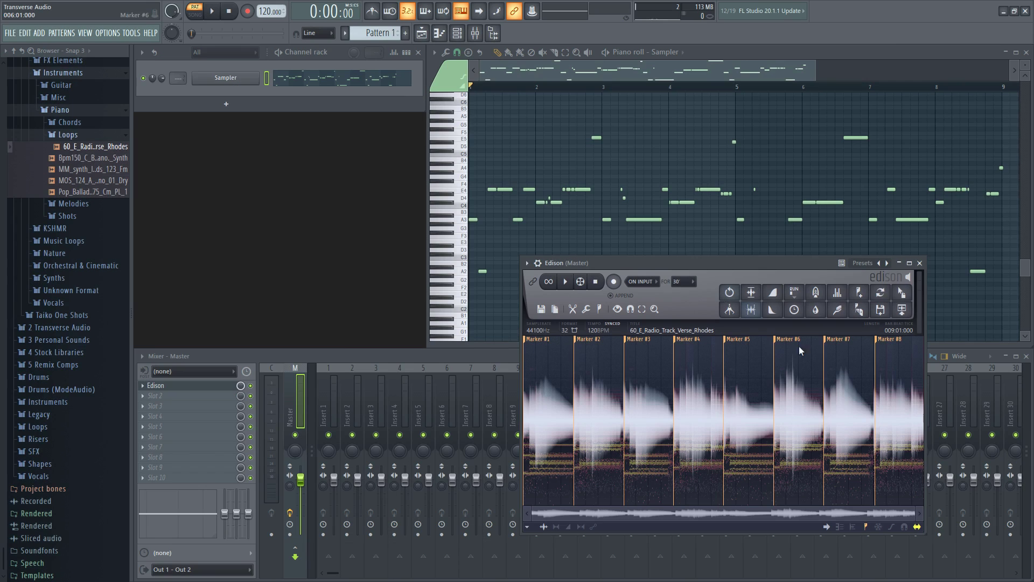
# Apply an EQ to the Rhodes loop that keeps mainly the mid frequencies
pyautogui.click(839, 294)
pyautogui.moveTo(566, 498)
pyautogui.mouseDown()
pyautogui.moveTo(417, 513)
pyautogui.moveTo(584, 519)
pyautogui.moveTo(591, 404)
pyautogui.moveTo(650, 379)
pyautogui.moveTo(709, 501)
pyautogui.mouseUp()
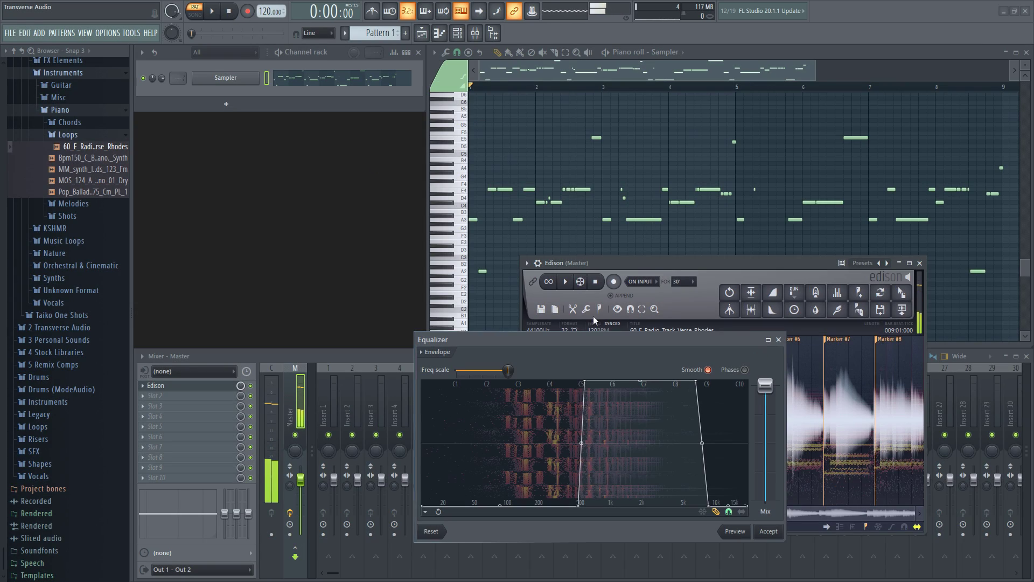
pyautogui.click(772, 531)
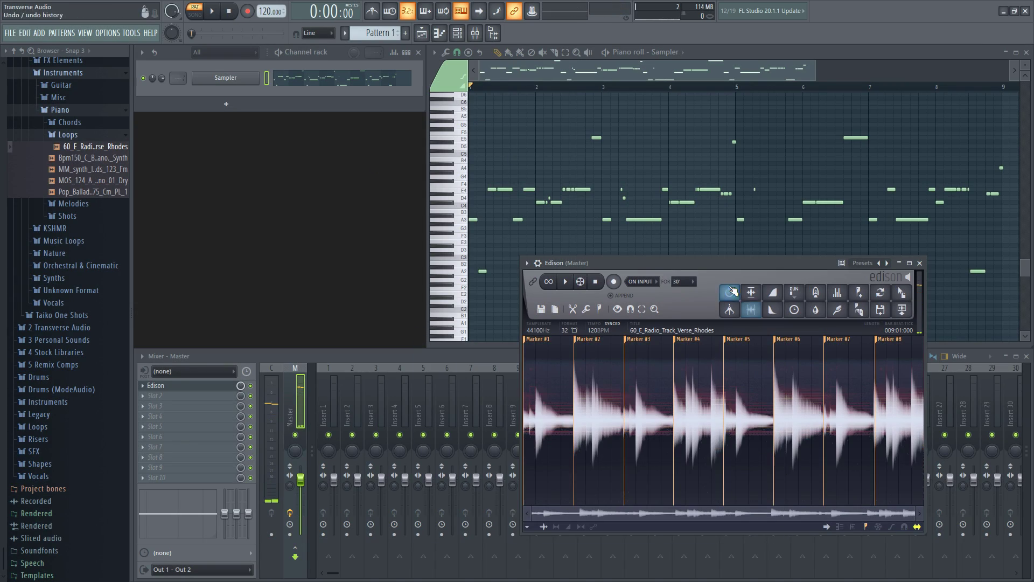
# Convert the loop to piano-roll notes with Convert to score, close Edison, and switch to Pattern 1
pyautogui.scroll(-1, 372, 31)
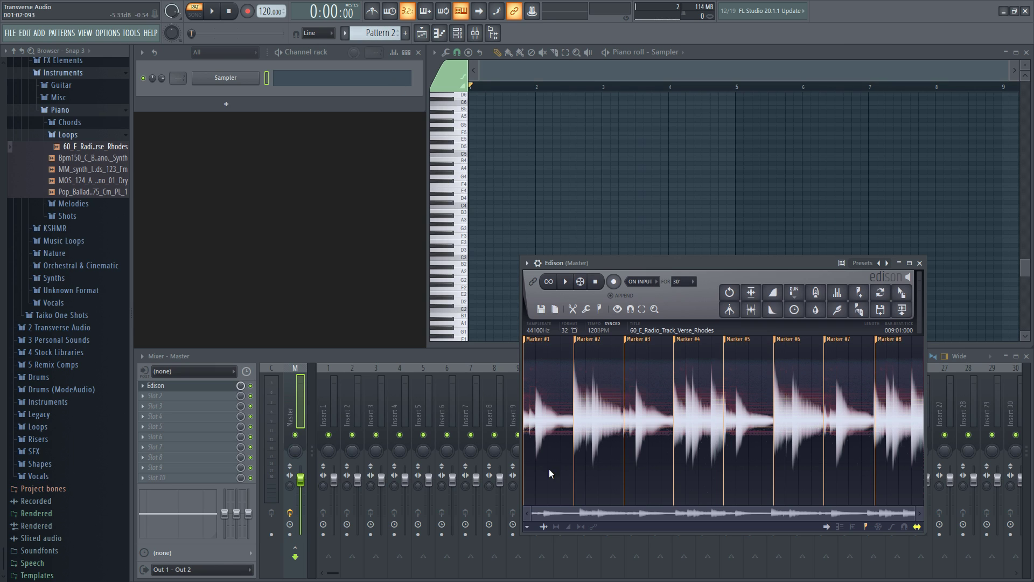
pyautogui.click(586, 309)
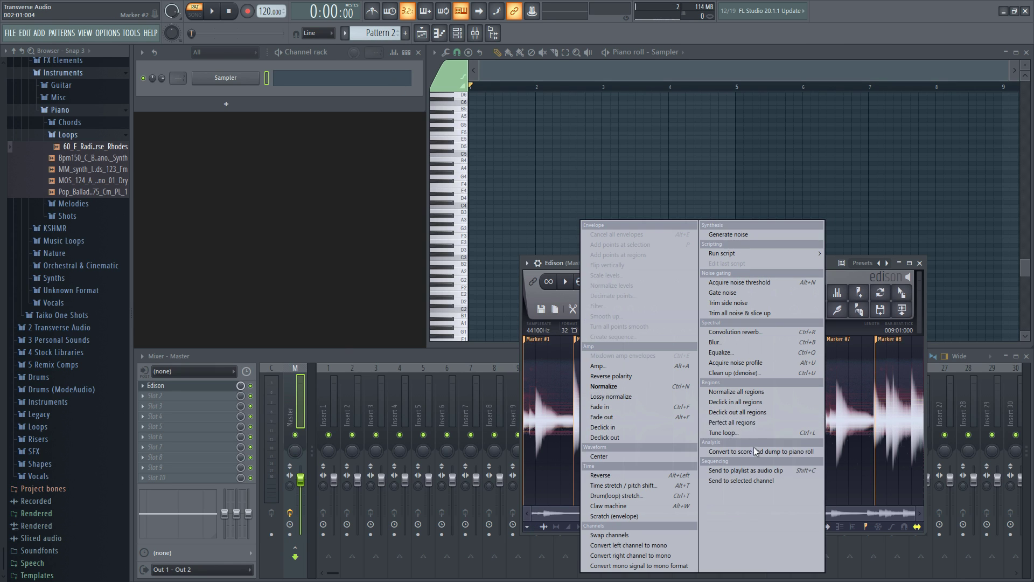
pyautogui.click(767, 452)
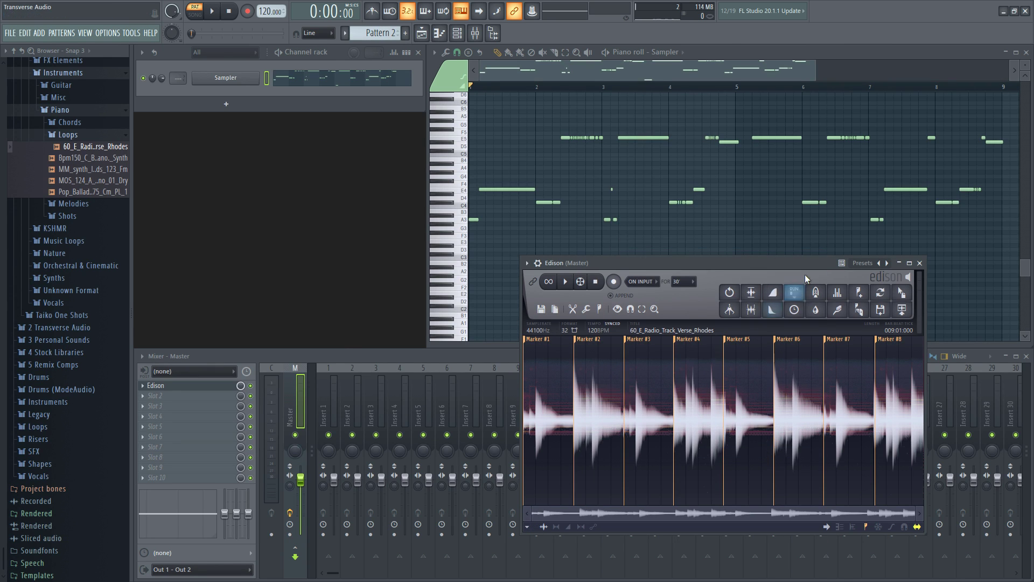
pyautogui.click(922, 263)
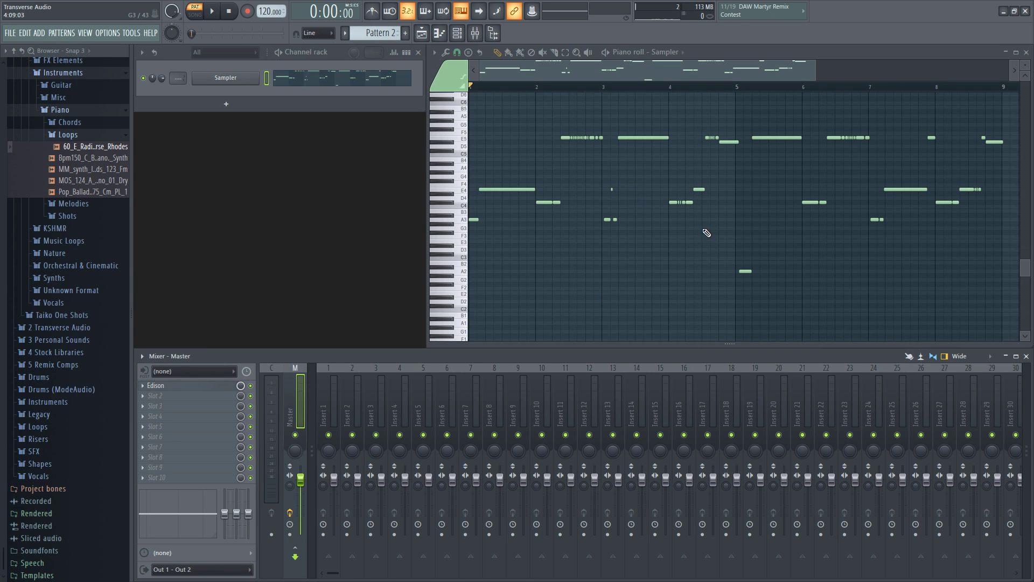
pyautogui.moveTo(1025, 268)
pyautogui.mouseDown()
pyautogui.moveTo(1025, 246)
pyautogui.moveTo(1025, 291)
pyautogui.moveTo(1026, 253)
pyautogui.mouseUp()
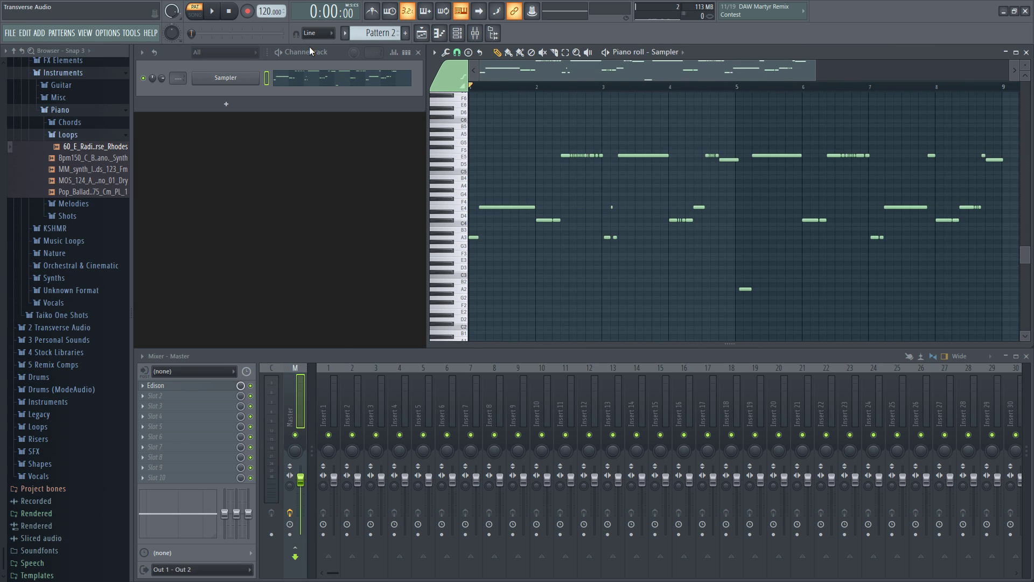
pyautogui.press('KP_Subtract')
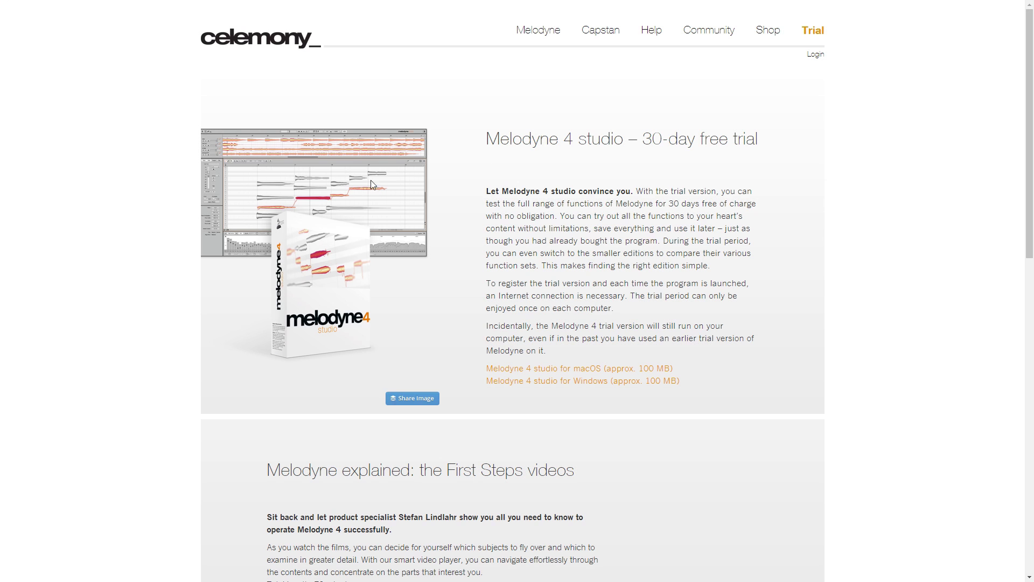
# Go to the Celemony shop page and highlight the US$849 Melodyne 4 studio price
pyautogui.click(768, 31)
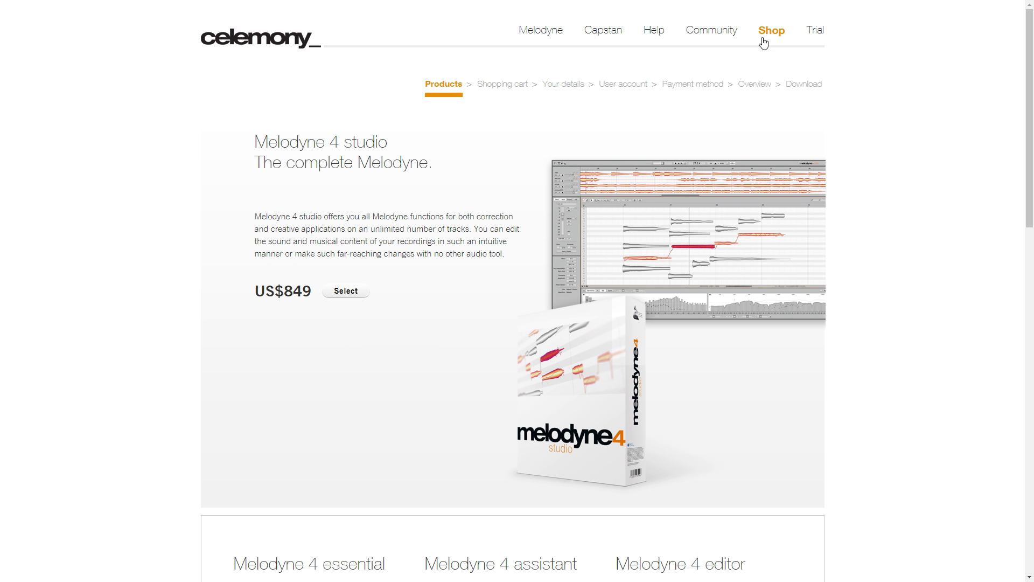
pyautogui.moveTo(254, 291); pyautogui.dragTo(312, 291)
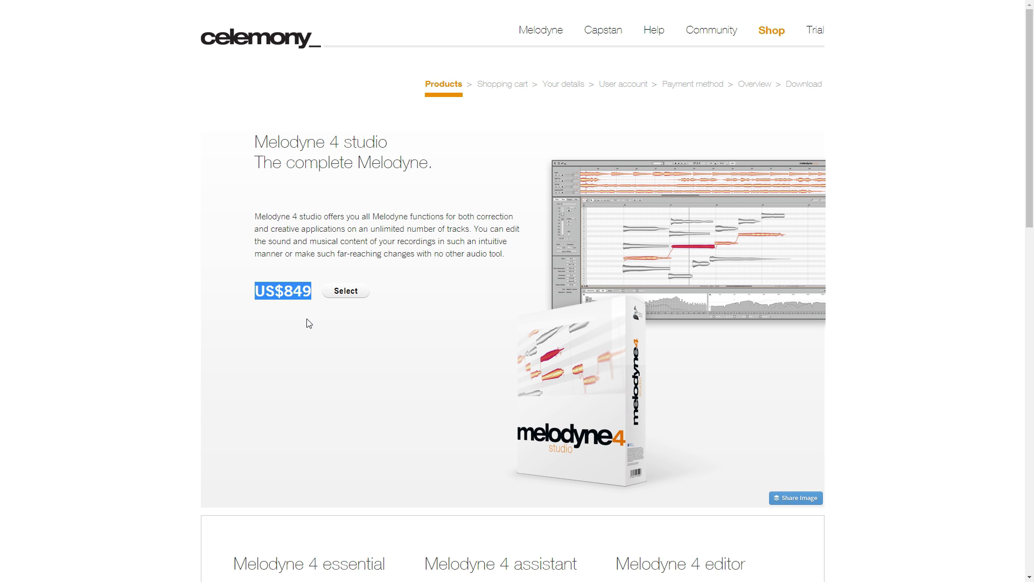
pyautogui.click(904, 334)
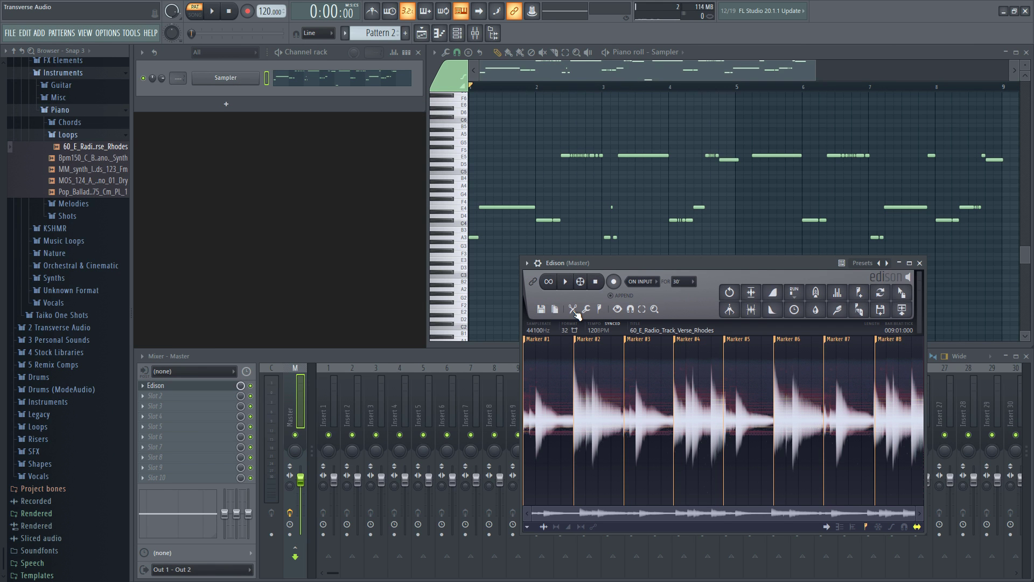
# Close Edison and the piano roll, replace the Sampler channel with Keyzone Classic, and play the notes
pyautogui.click(919, 263)
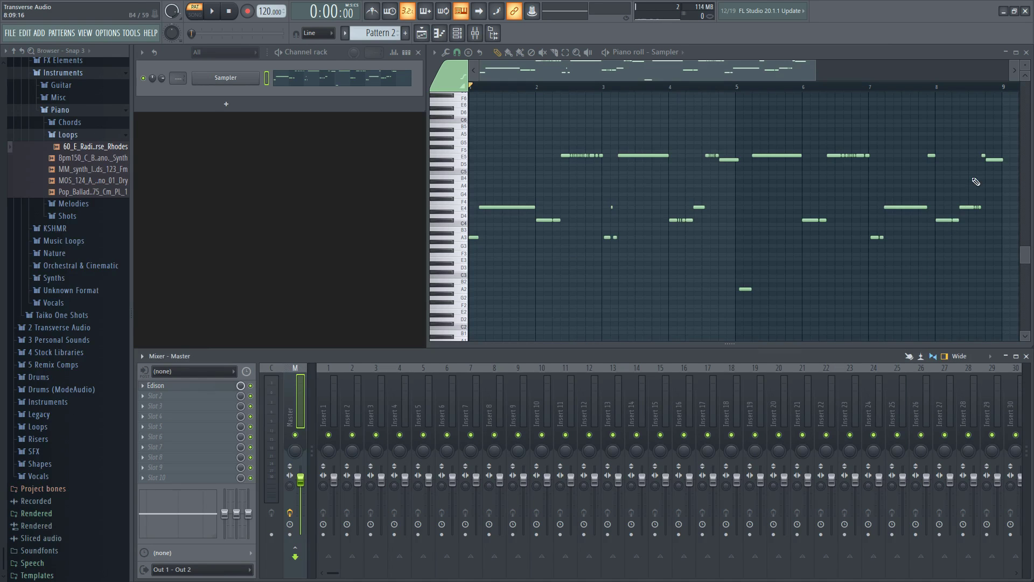
pyautogui.click(1027, 56)
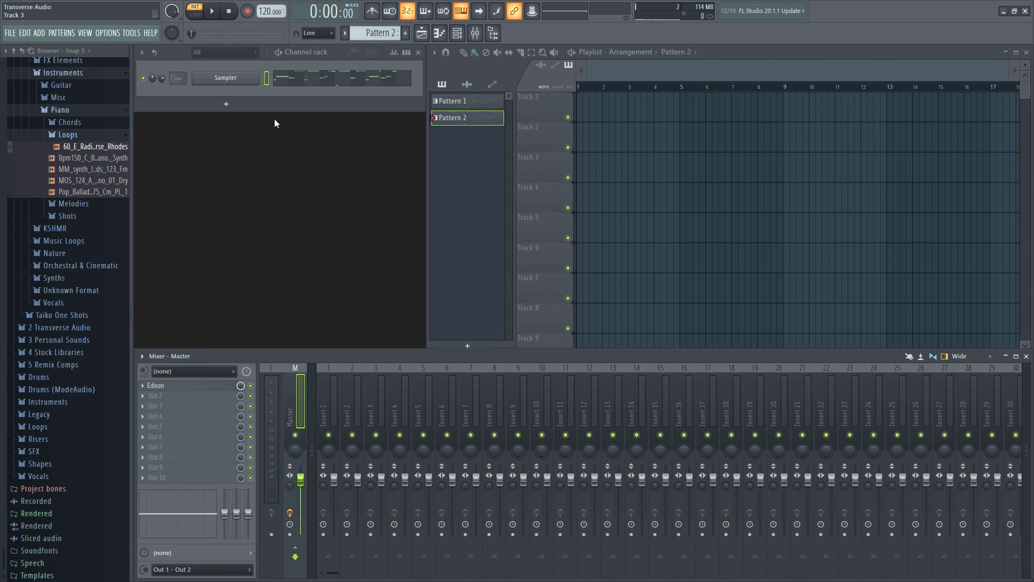
pyautogui.rightClick(225, 78)
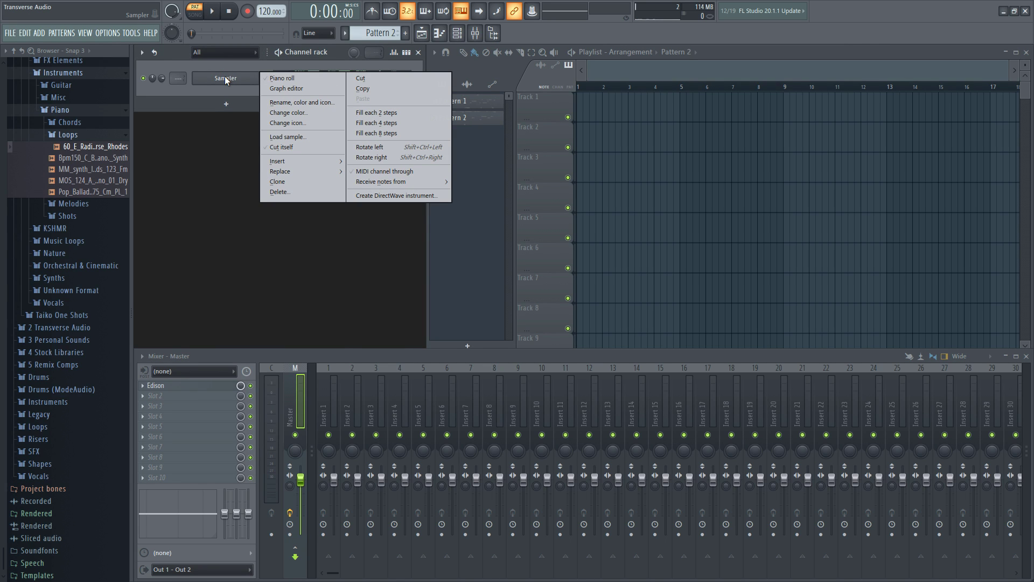
pyautogui.moveTo(290, 171)
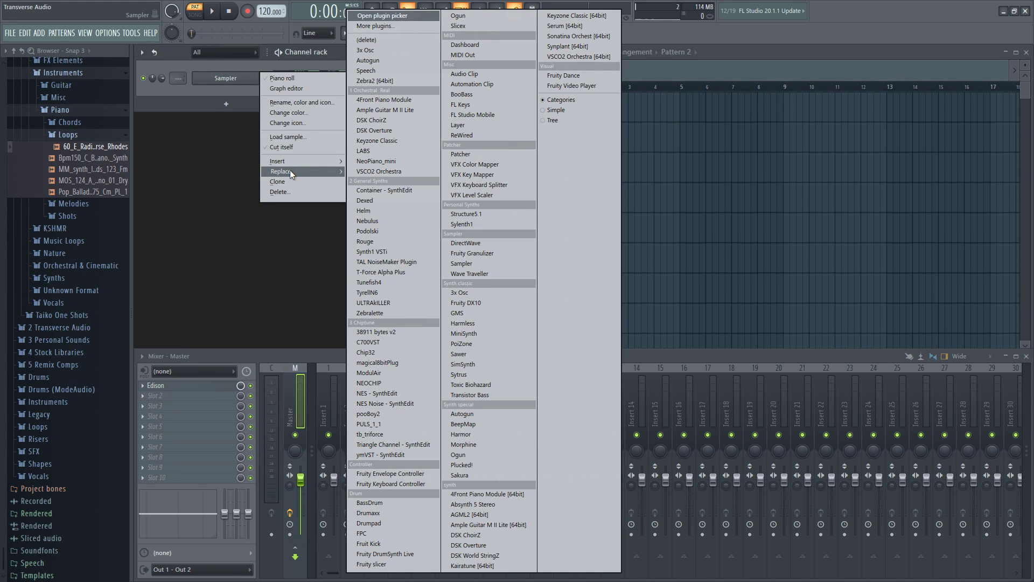
pyautogui.click(381, 141)
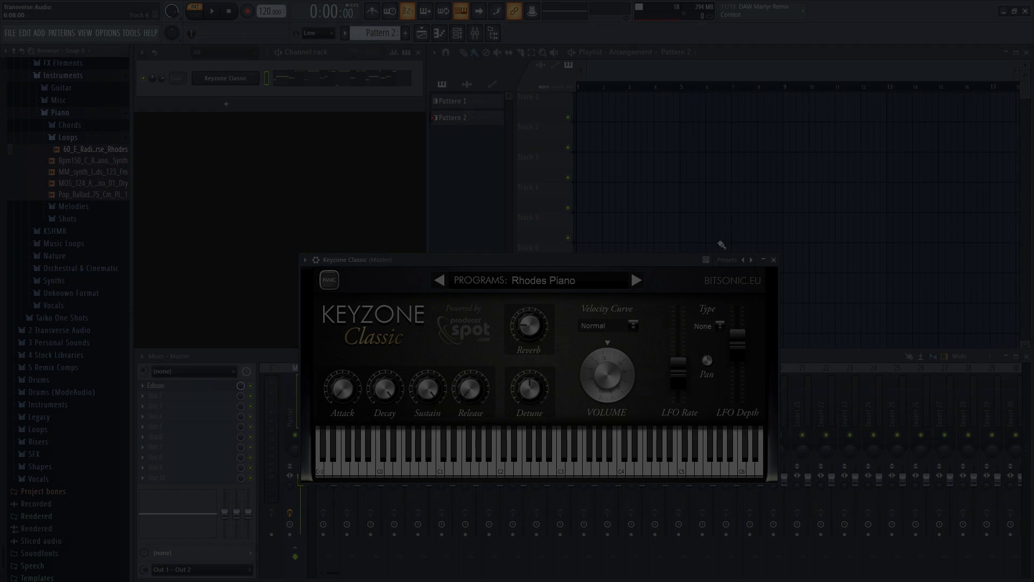
pyautogui.press('space')
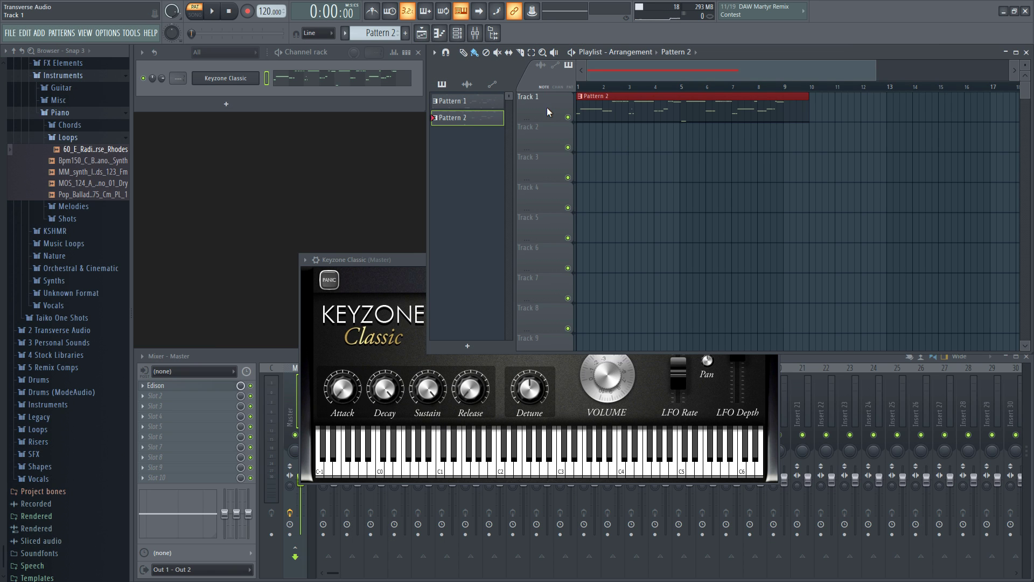
# Consolidate Track 1 from the track start and start the render
pyautogui.rightClick(547, 112)
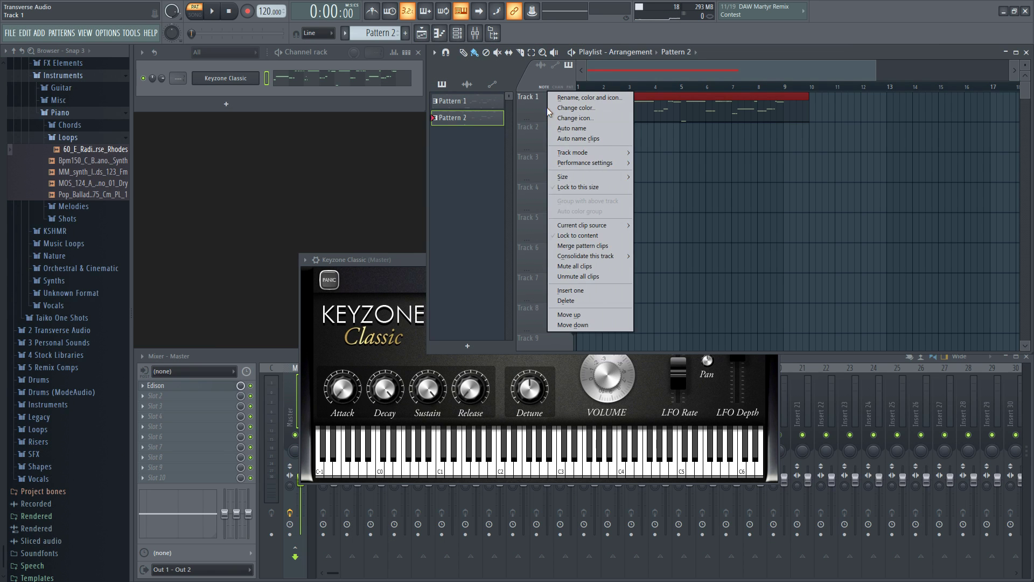
pyautogui.moveTo(600, 257)
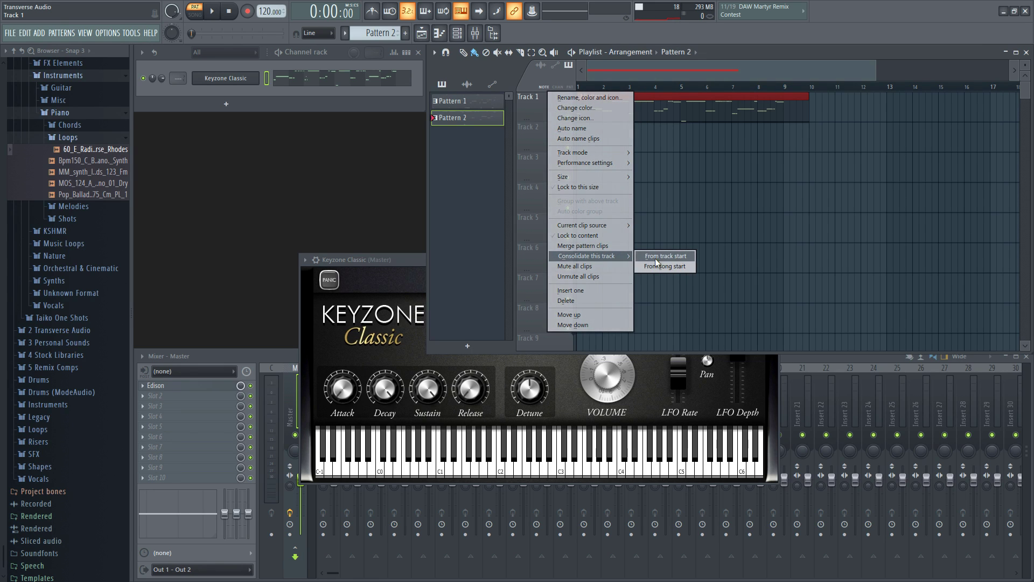
pyautogui.click(670, 256)
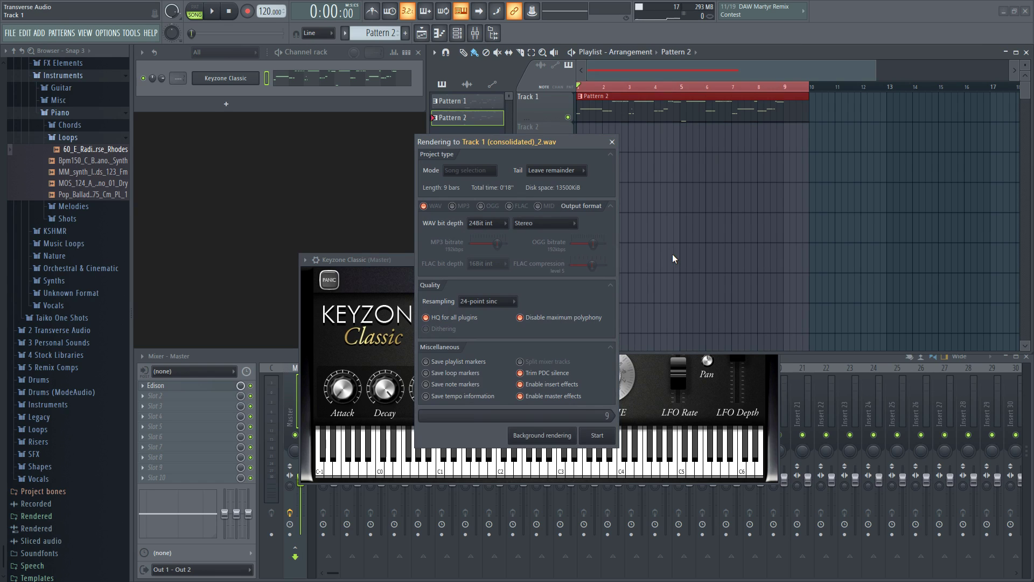
pyautogui.press('Return')
# Move Pattern 2 to bar 5, then consolidate Track 1 from its first clip with tail set to Leave remainder
pyautogui.moveTo(620, 112); pyautogui.dragTo(722, 112)
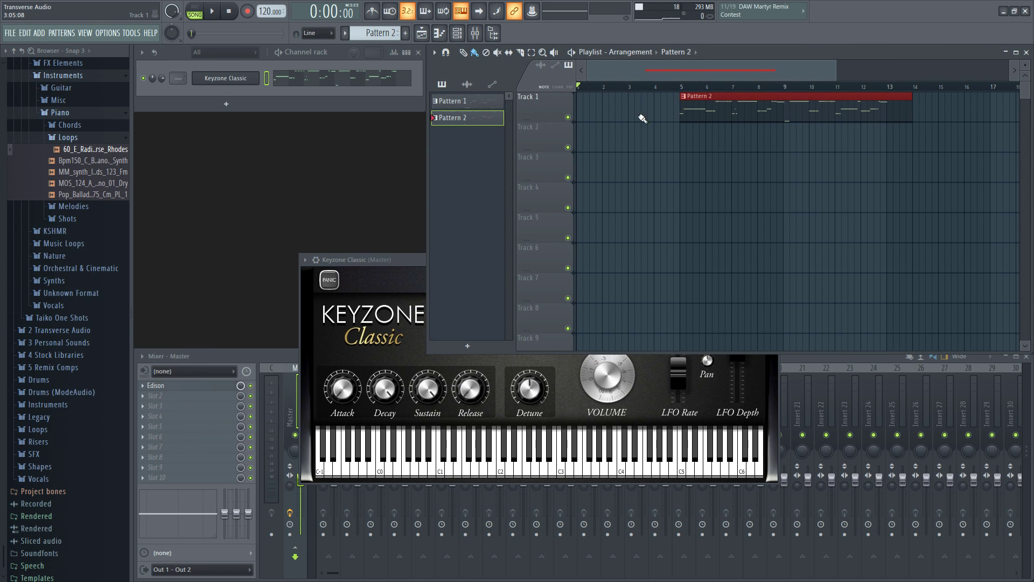
pyautogui.rightClick(548, 107)
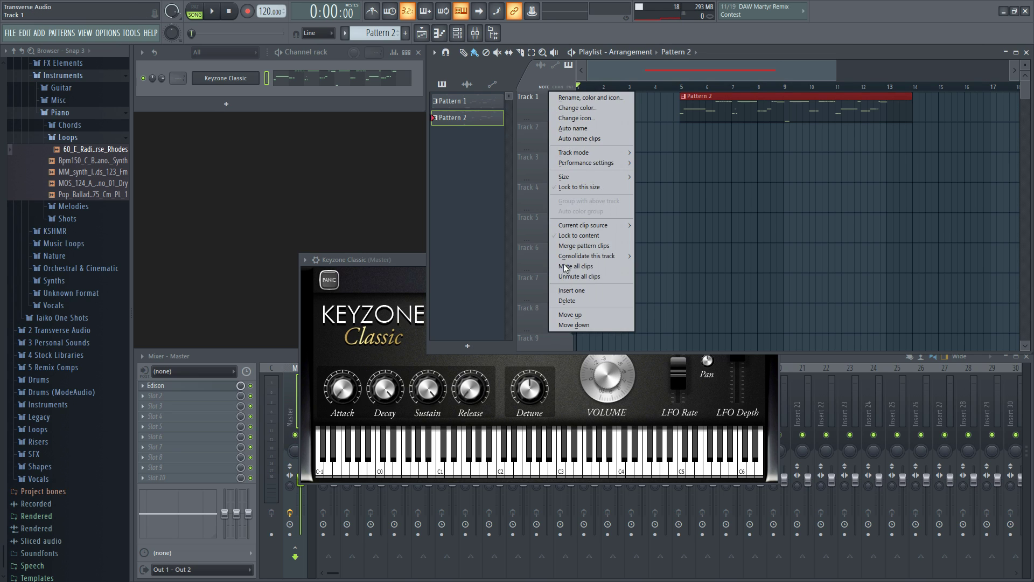
pyautogui.moveTo(587, 256)
pyautogui.click(656, 259)
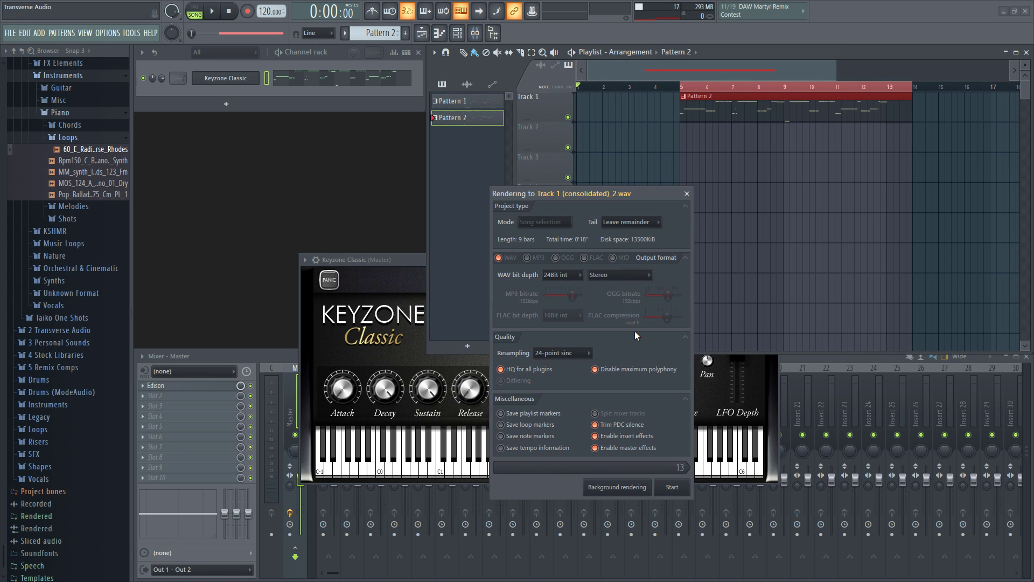
pyautogui.click(644, 223)
pyautogui.click(618, 244)
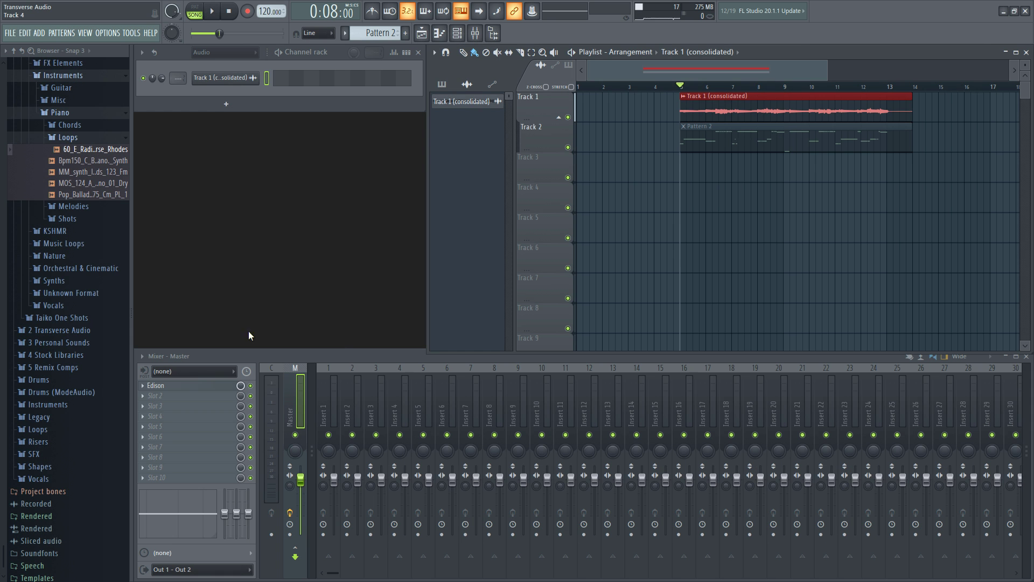
# Show the Rendered folder's audio files in the browser and open it in the file explorer
pyautogui.click(36, 511)
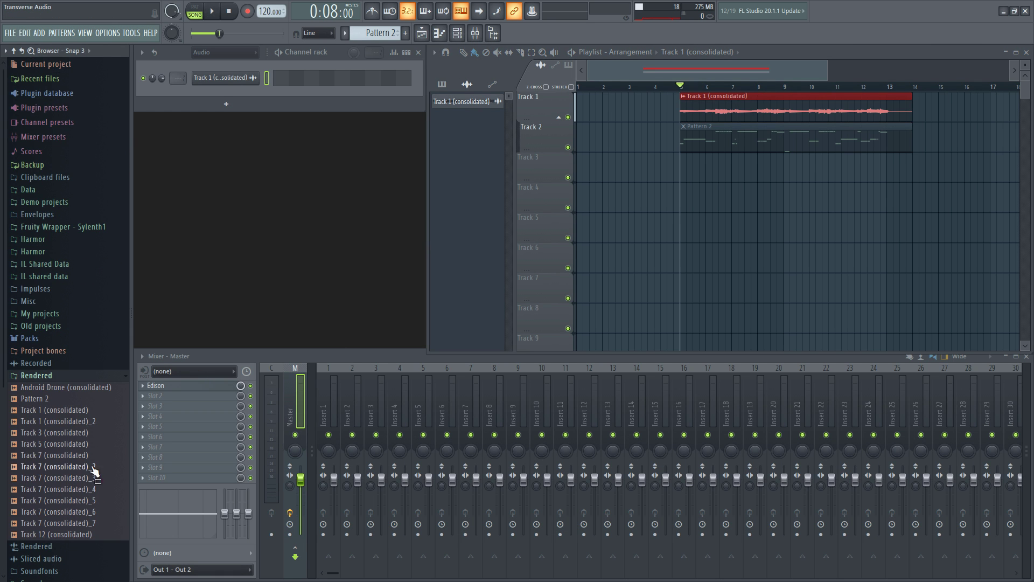
pyautogui.rightClick(39, 376)
pyautogui.click(59, 439)
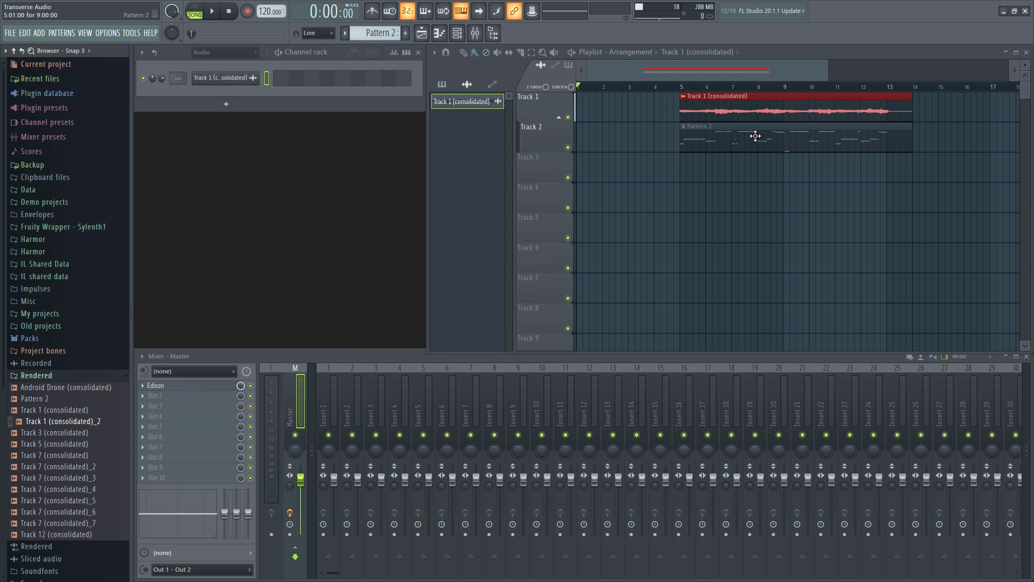
# Rename playlist Track 1 to 'Rhodes'
pyautogui.rightClick(536, 105)
pyautogui.click(544, 97)
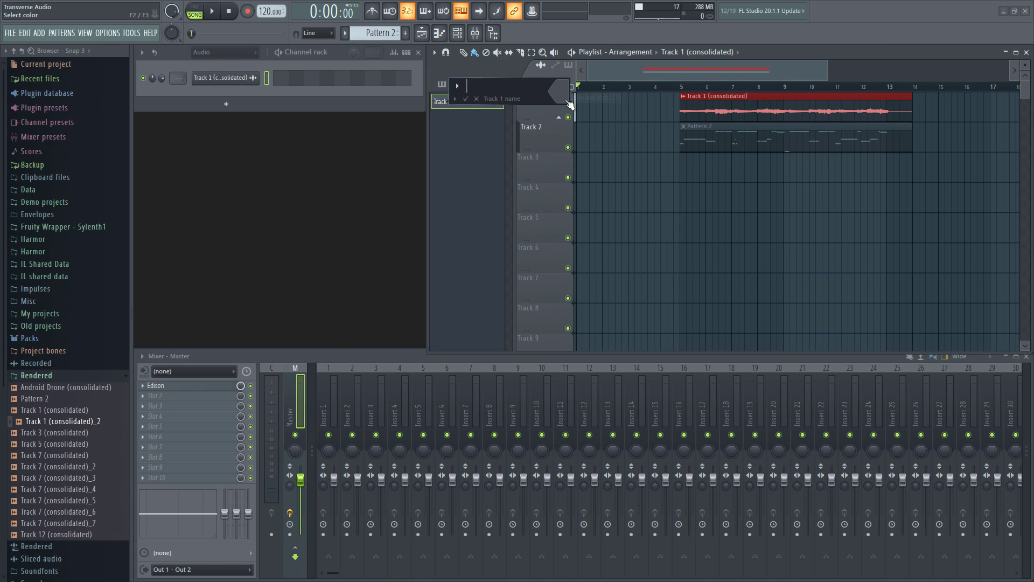
pyautogui.write('Rhodes')
pyautogui.press('Return')
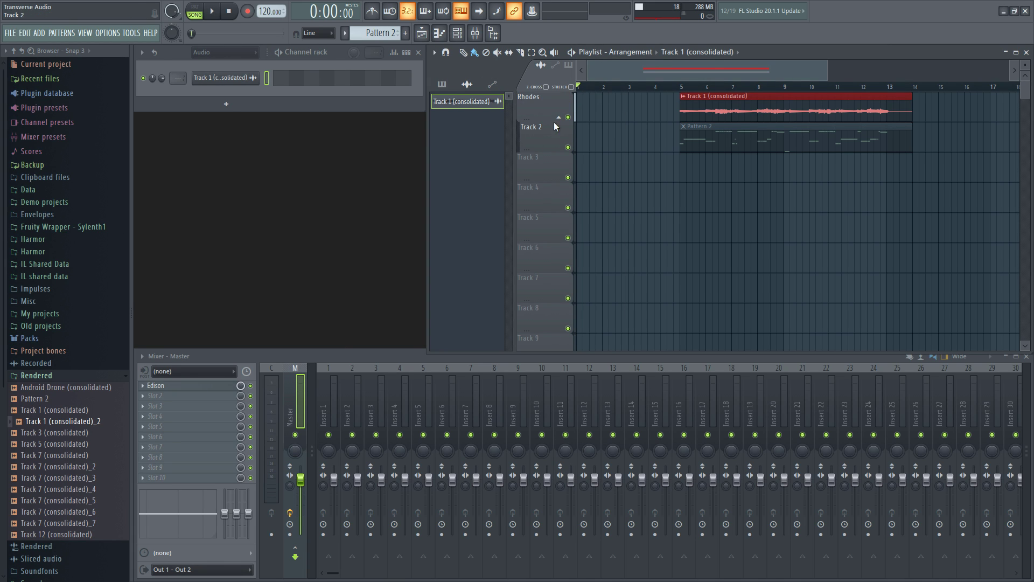